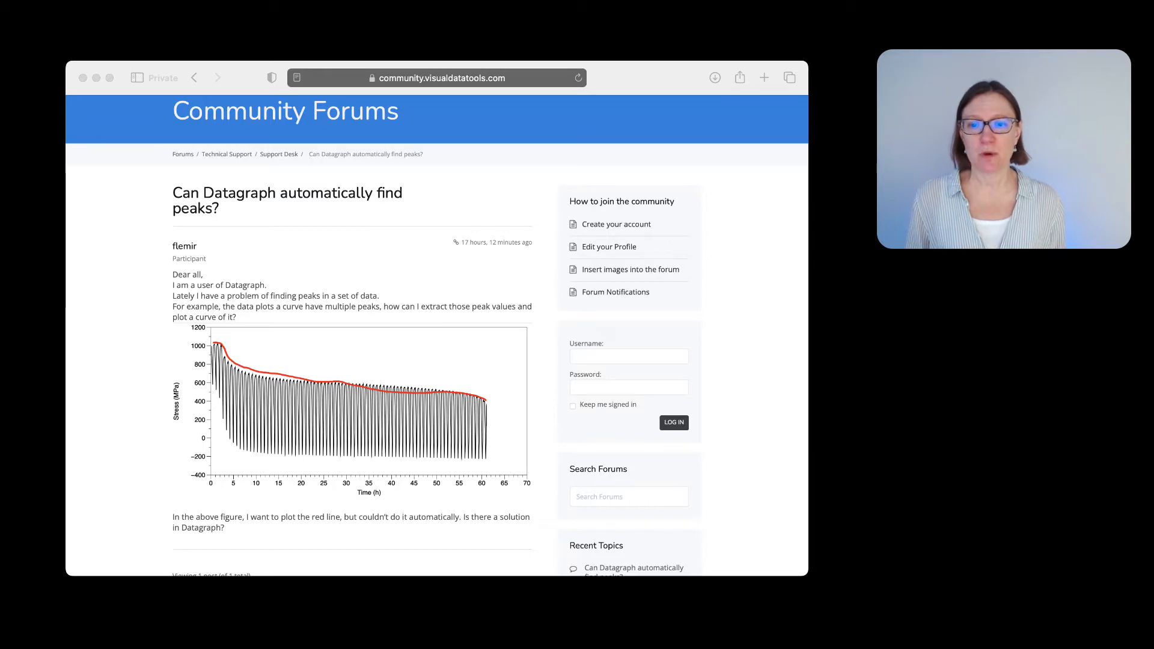
click(335, 413)
click(363, 423)
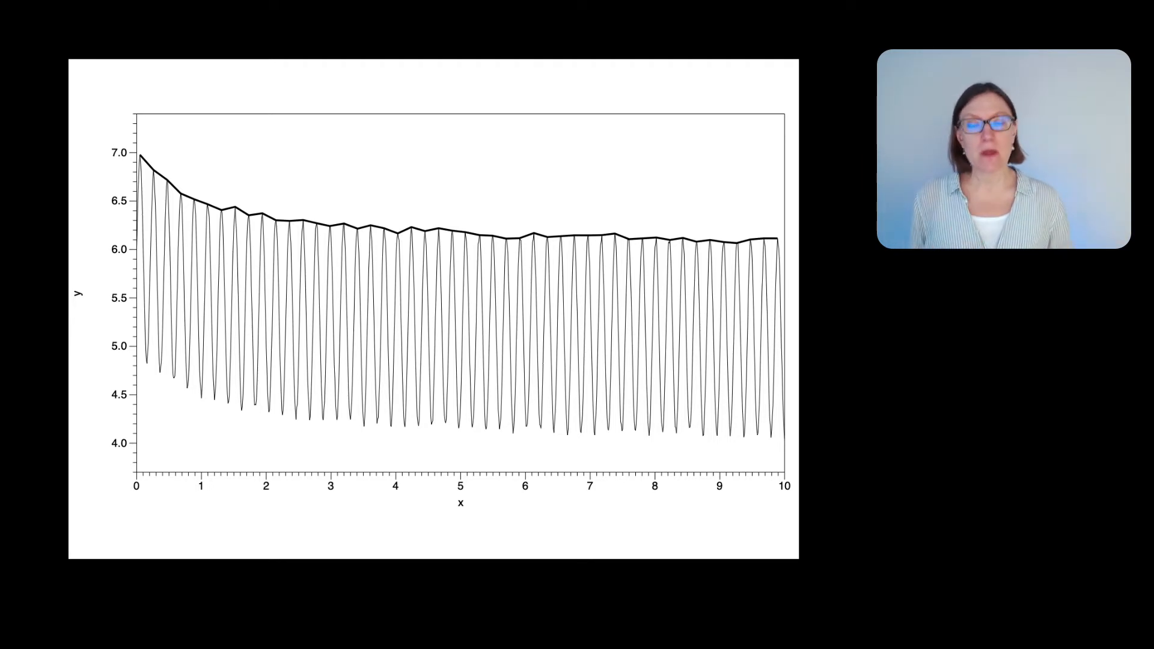
key(Right)
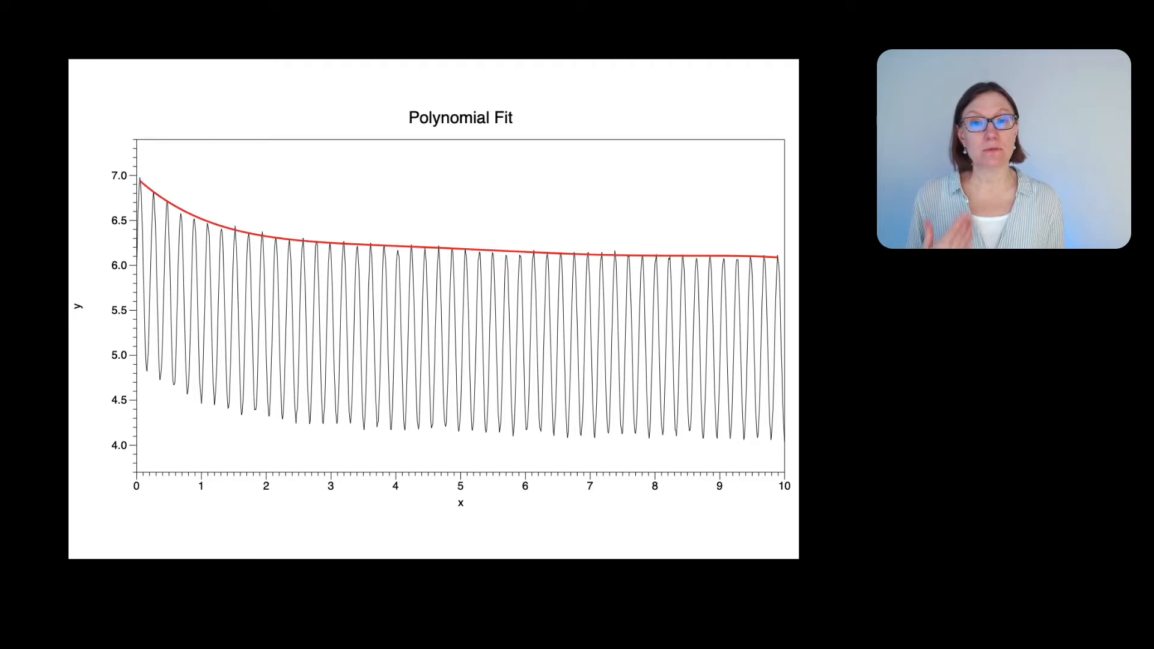
click(101, 172)
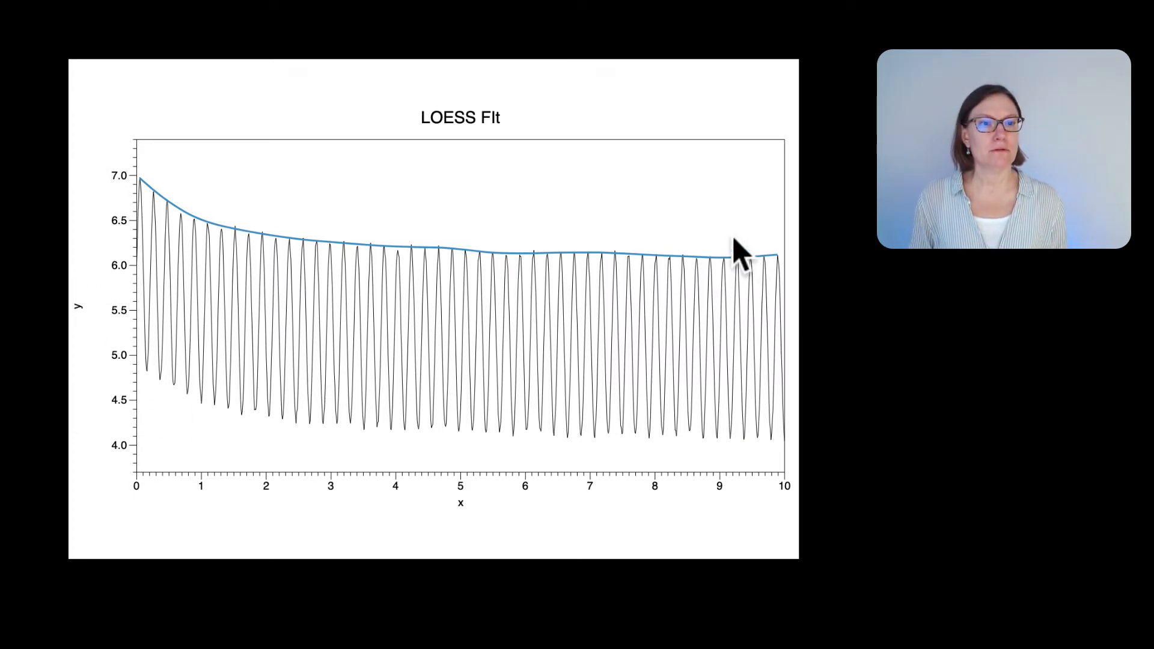
mouse_move(116, 103)
click(84, 74)
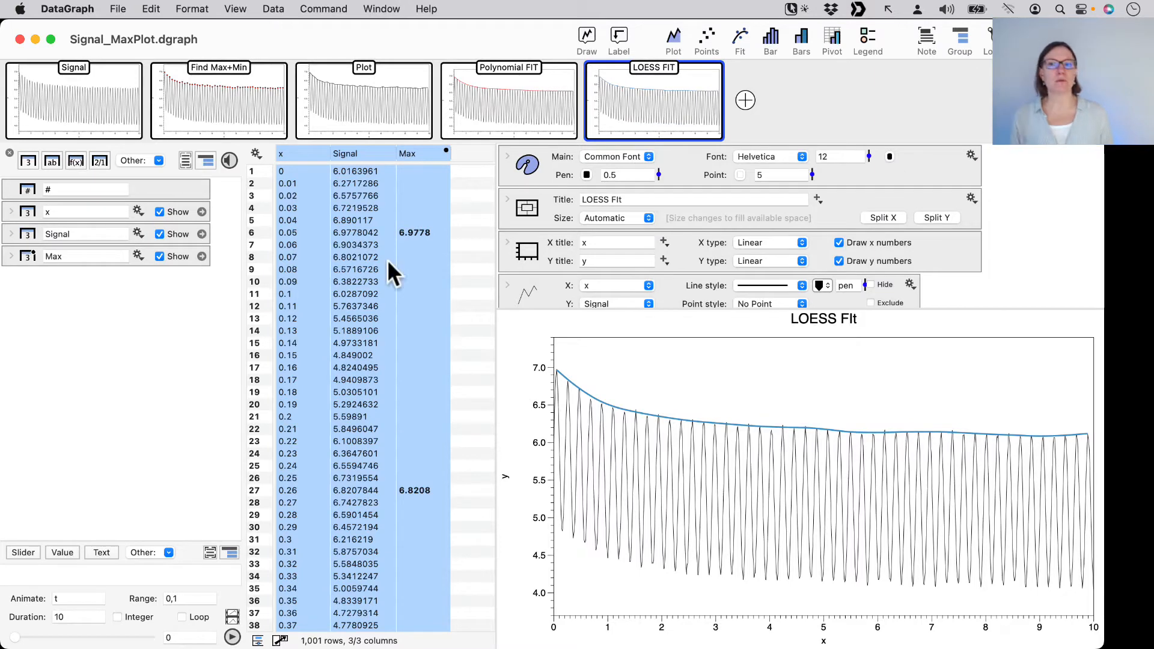
Copy the x and Signal columns from the data table, leaving out the Max column
click(201, 293)
click(308, 167)
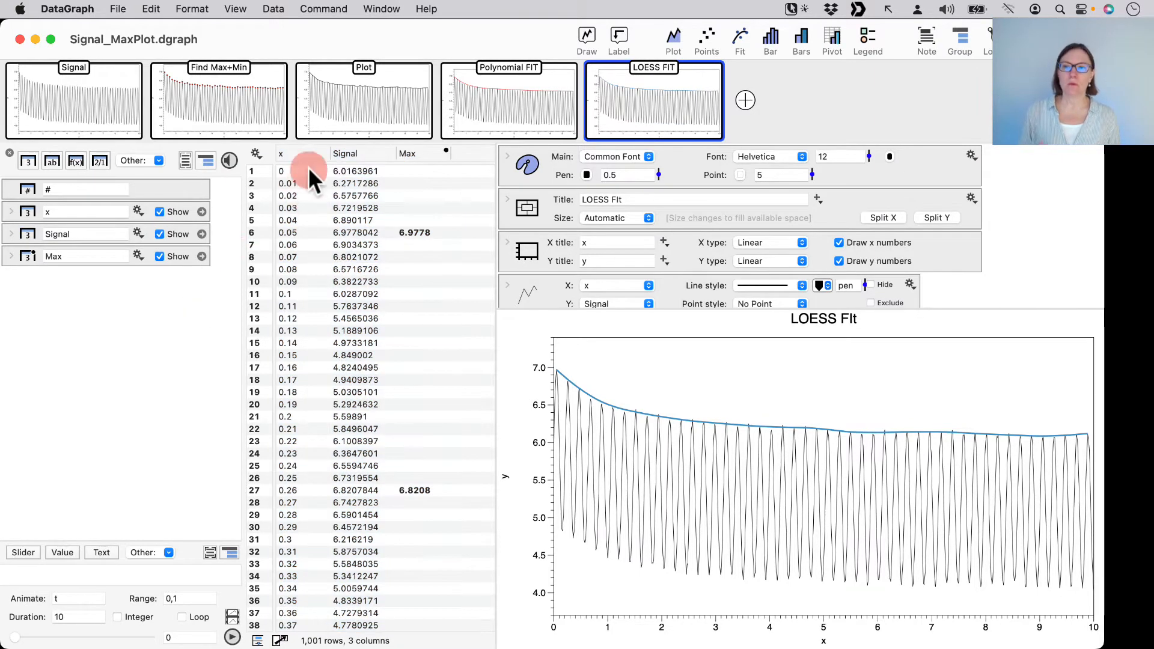
click(304, 152)
shift+click(359, 154)
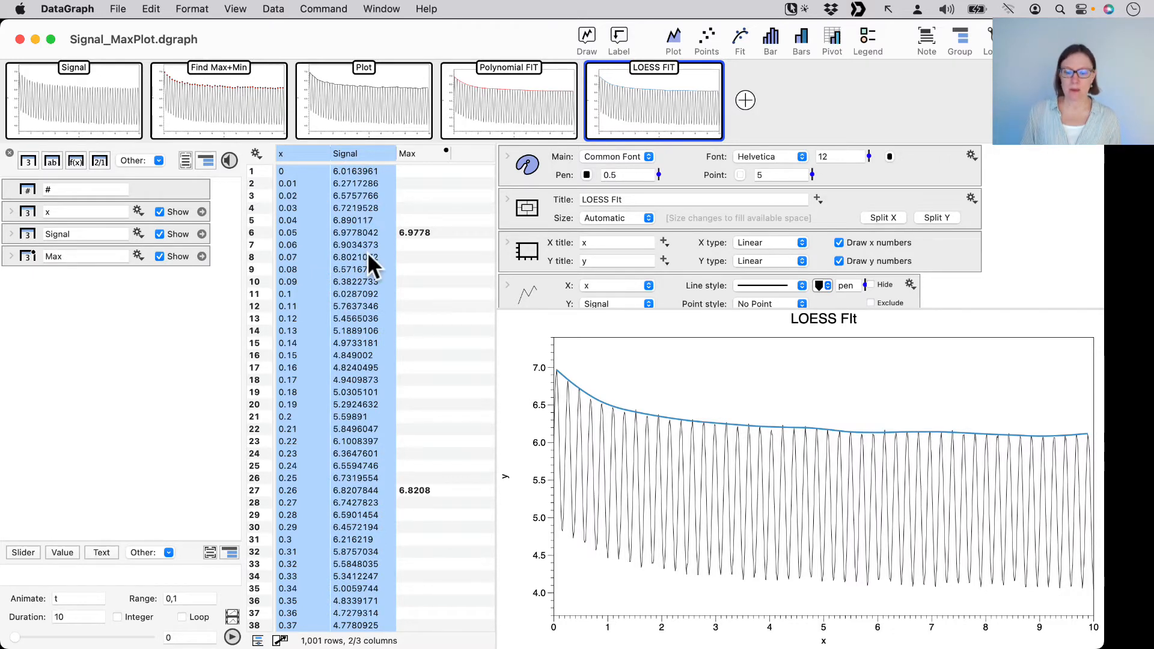
click(149, 9)
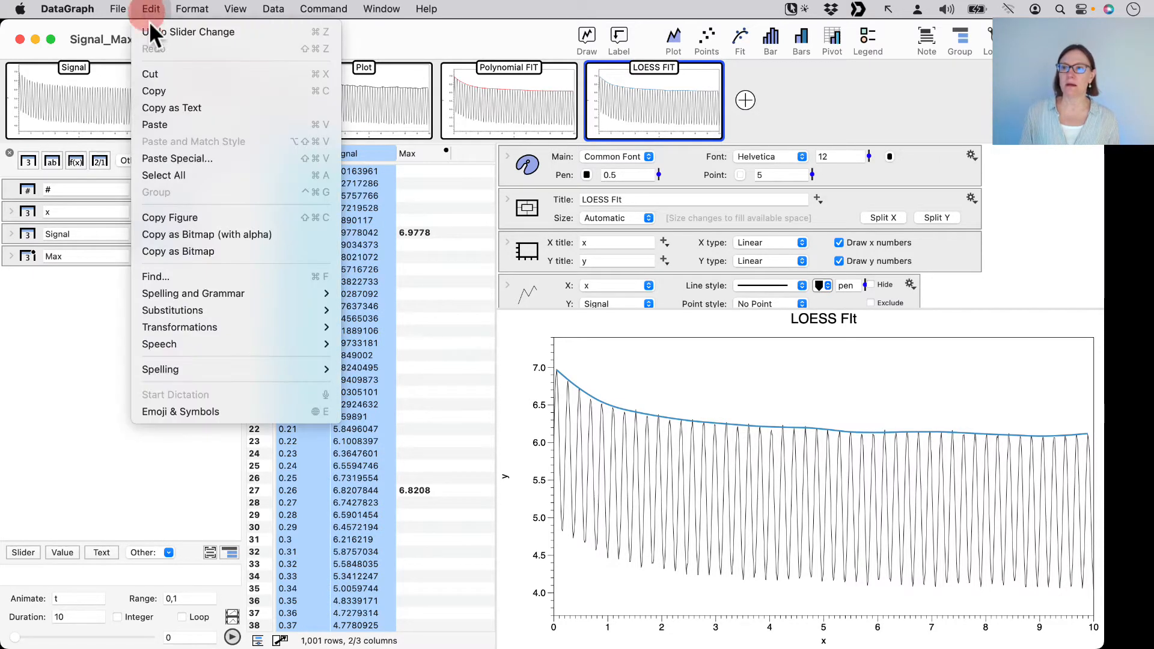
click(164, 85)
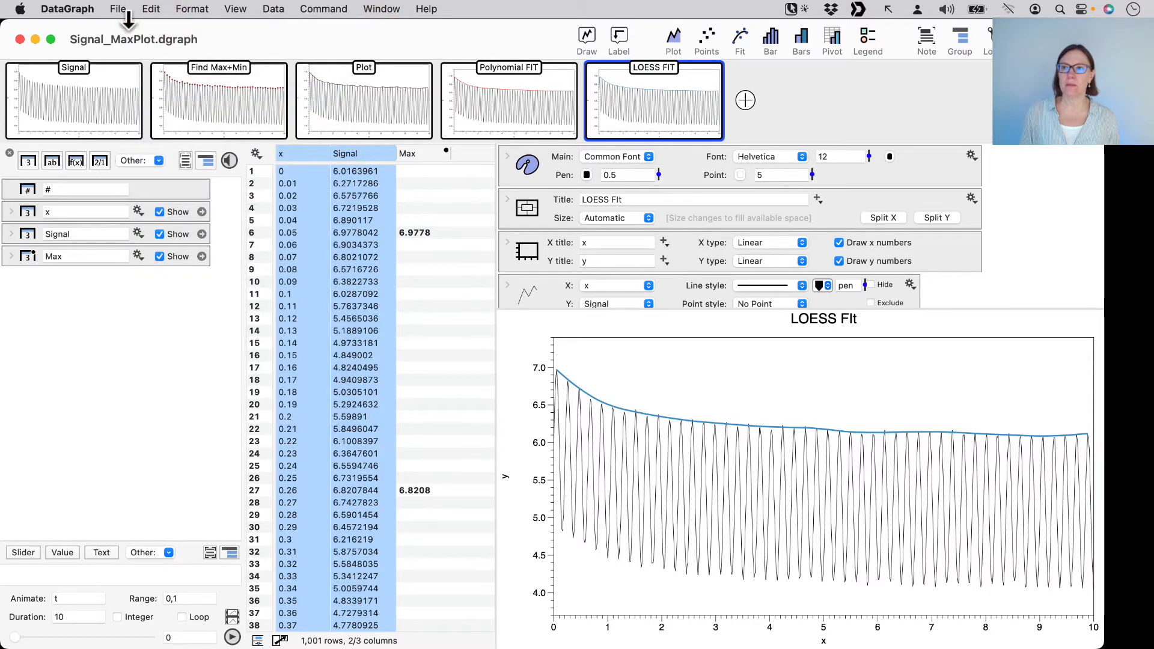
Create a new file, paste the copied x and Signal columns into it, and enlarge its window to fill the screen
click(119, 9)
click(157, 41)
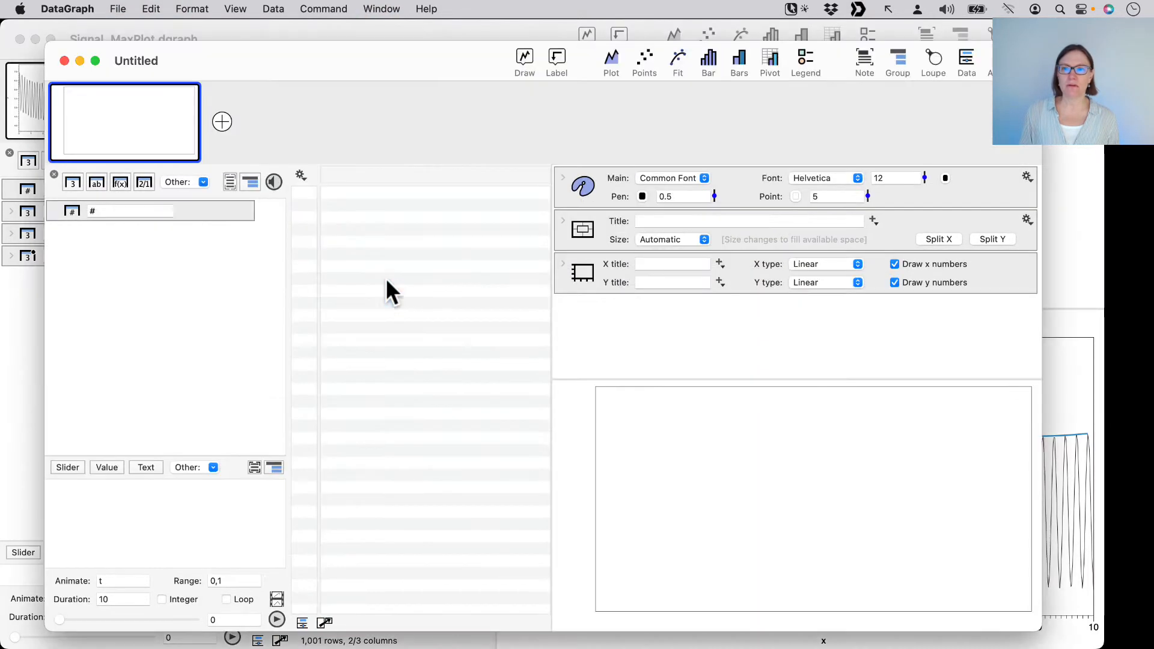
click(152, 8)
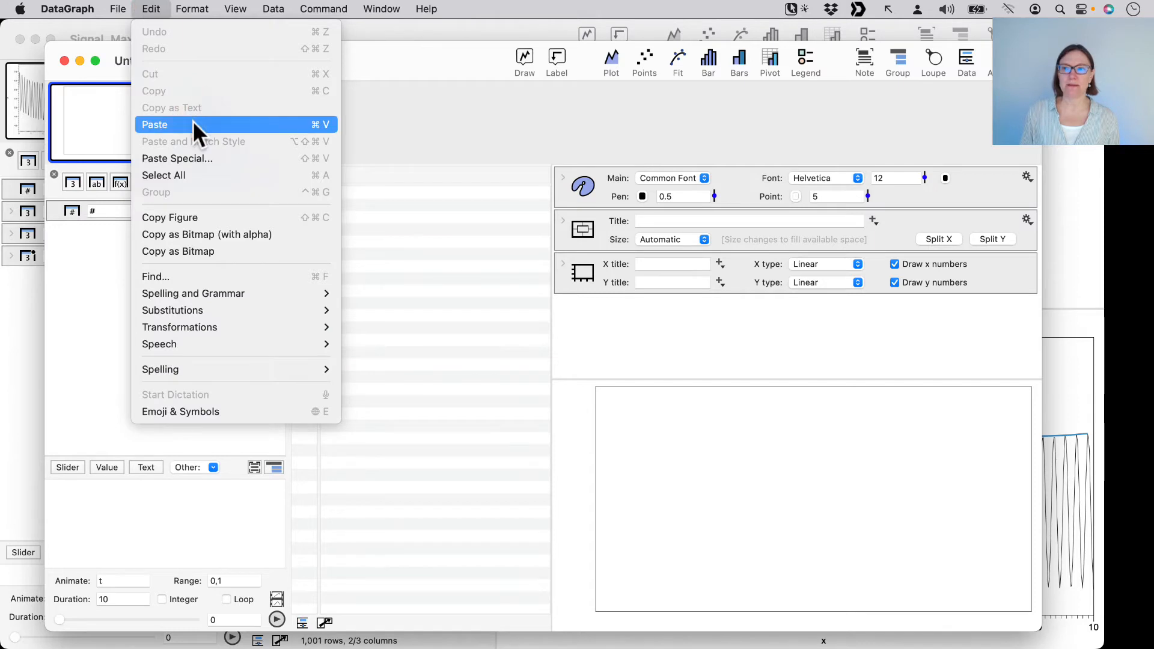
click(192, 121)
double_click(428, 62)
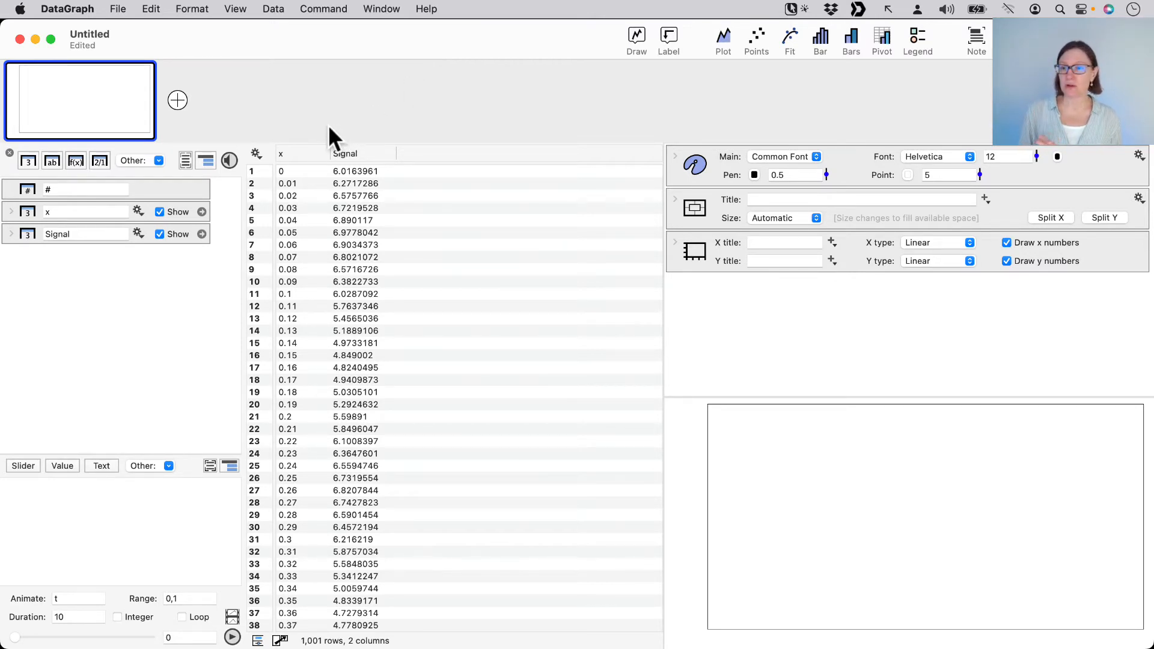
Create a line plot of the Signal column against the x column
drag(296, 155, 595, 170)
click(724, 41)
click(536, 253)
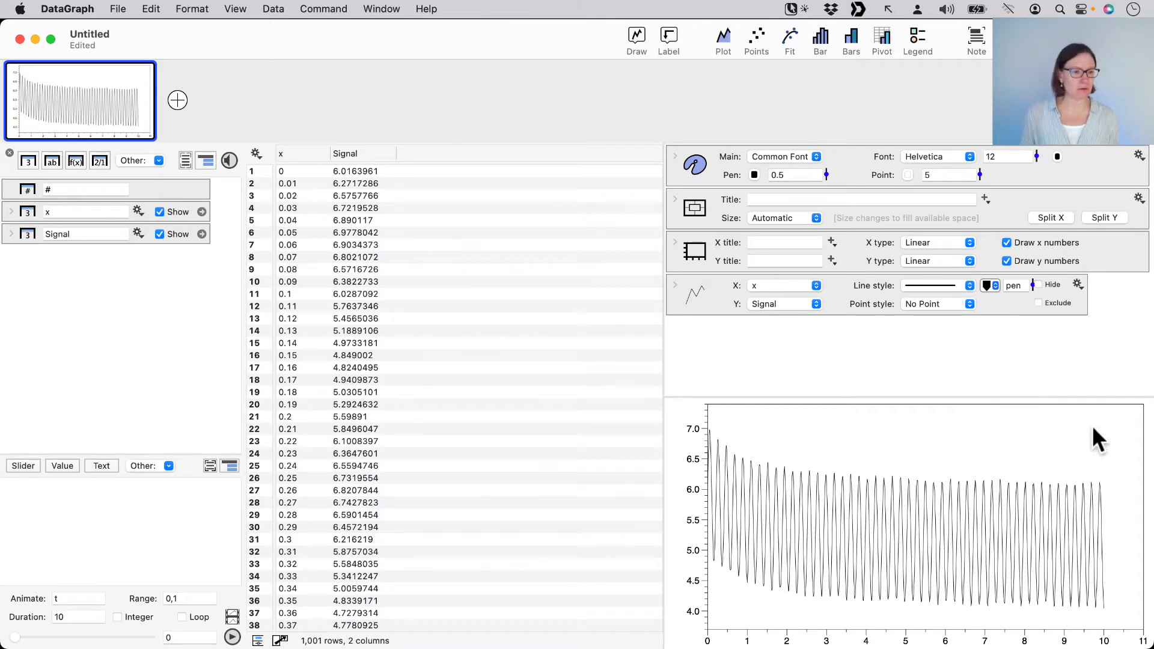
Set the graph's x-axis padding to None and collapse the axis settings
mouse_move(1098, 426)
mouse_down()
mouse_move(1107, 509)
mouse_move(1140, 516)
mouse_move(1088, 517)
mouse_move(1118, 516)
mouse_up()
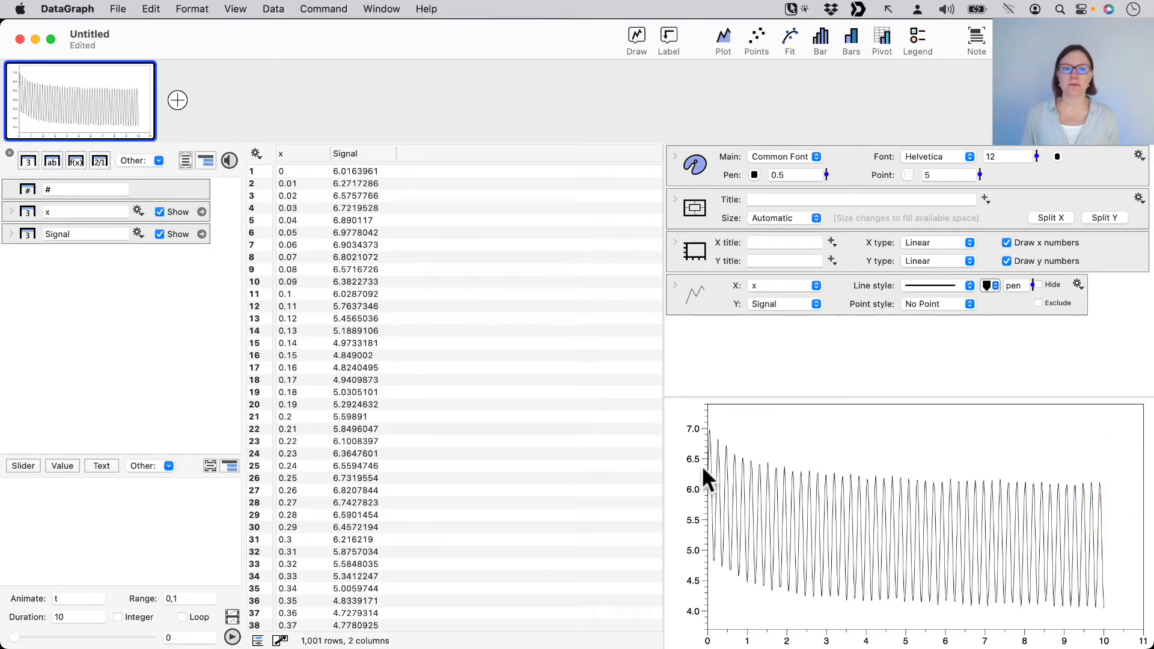
click(673, 243)
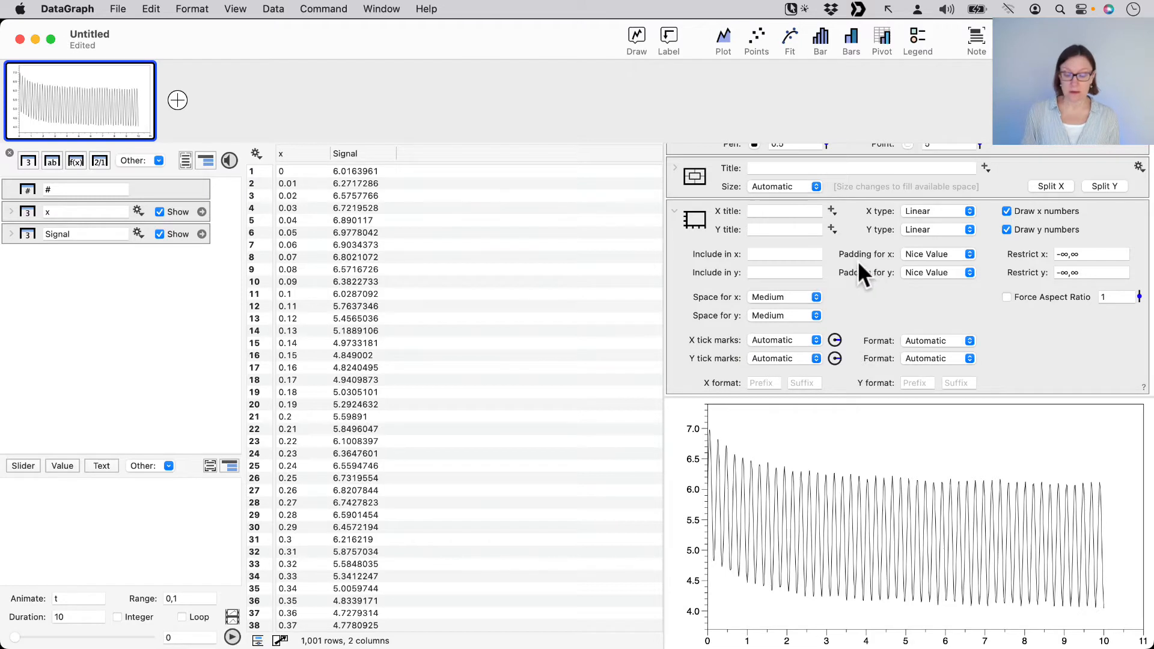
mouse_move(760, 253)
mouse_down()
mouse_move(842, 252)
mouse_move(839, 282)
mouse_move(838, 250)
mouse_move(838, 272)
mouse_up()
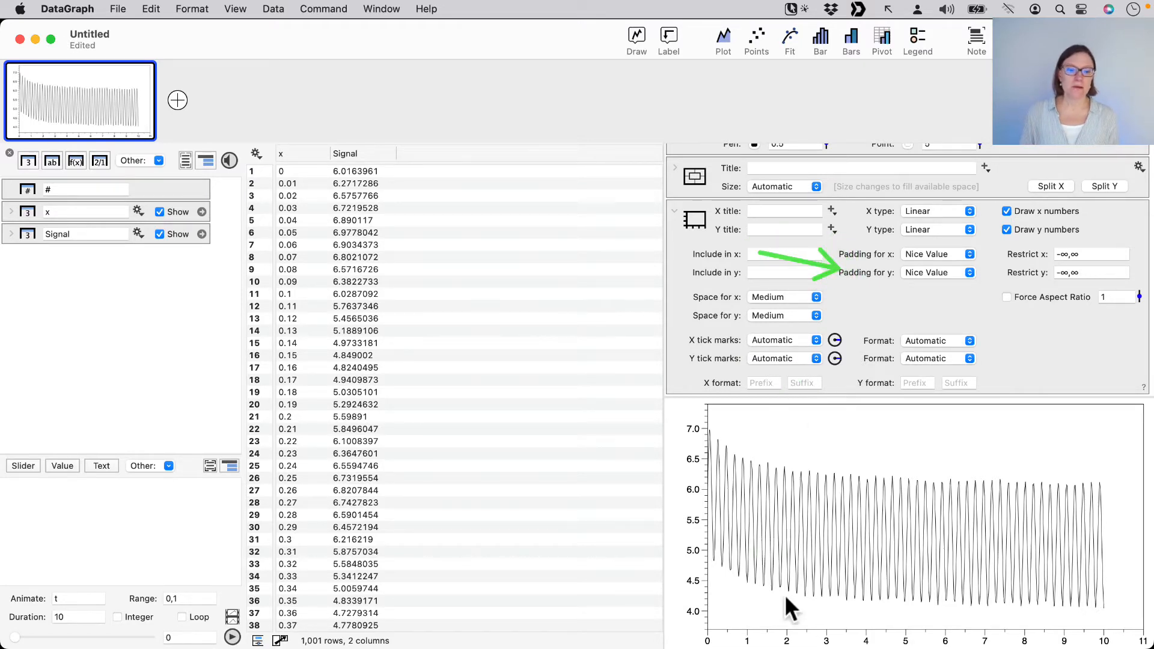
click(786, 632)
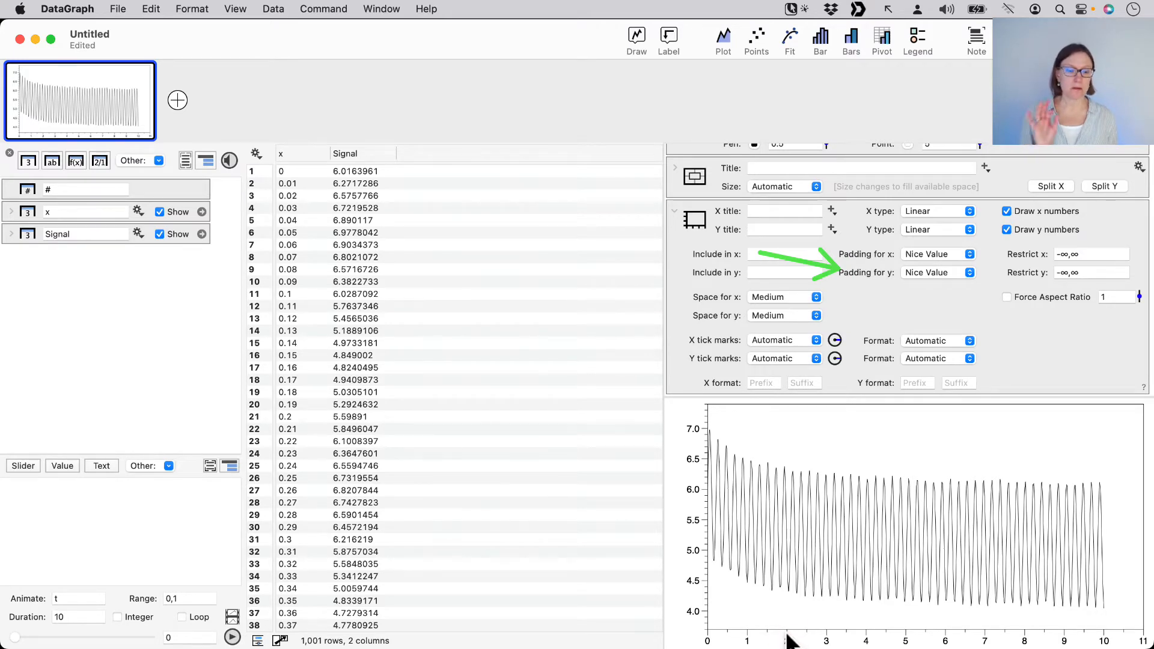
right_click(786, 636)
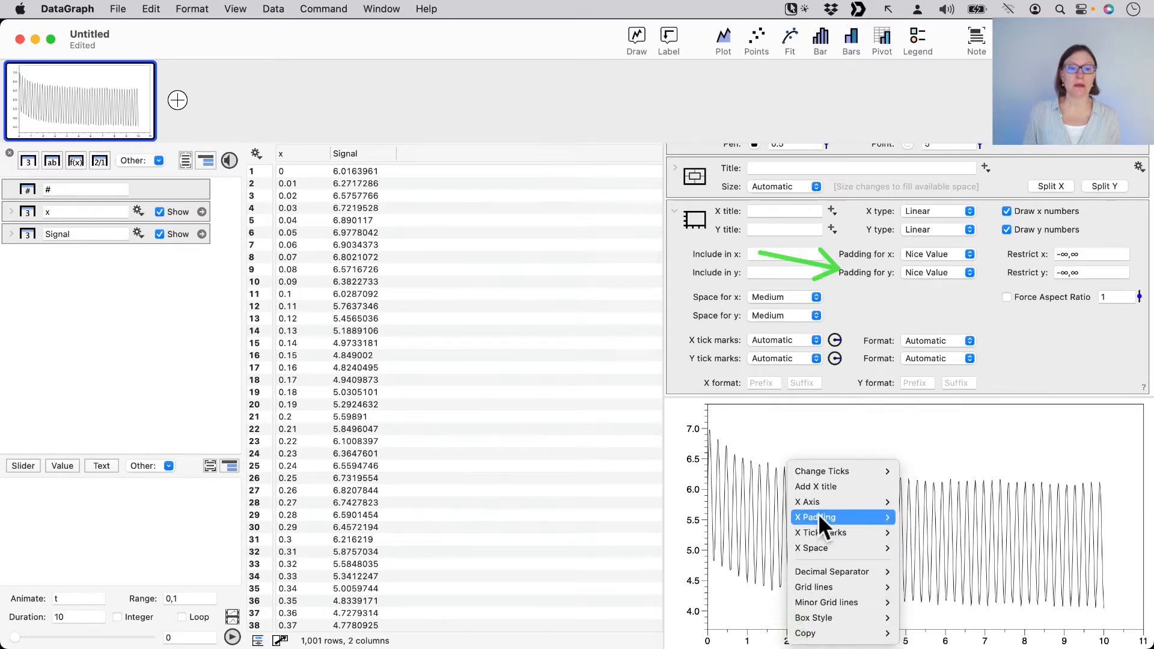
mouse_move(817, 514)
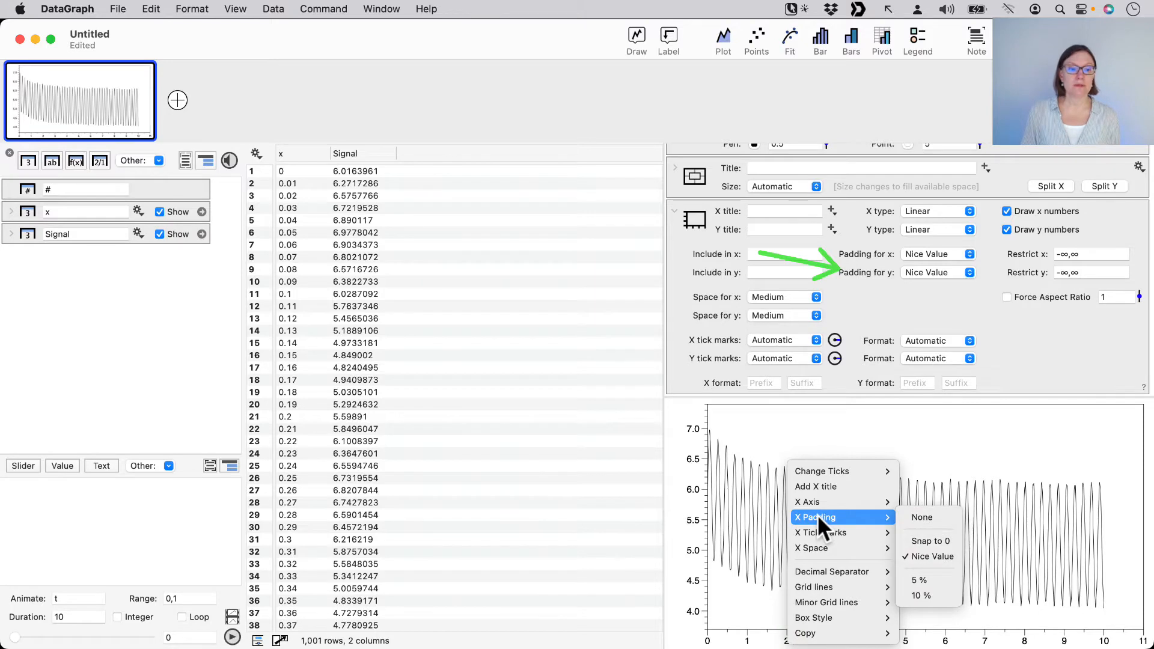
click(926, 517)
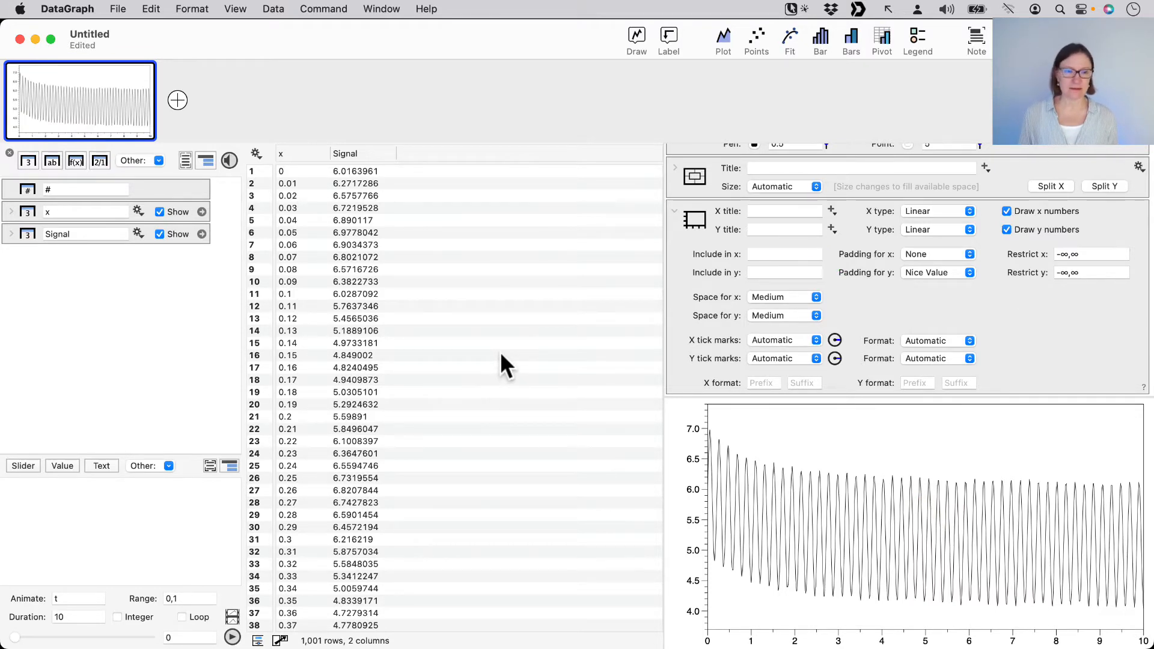
click(674, 206)
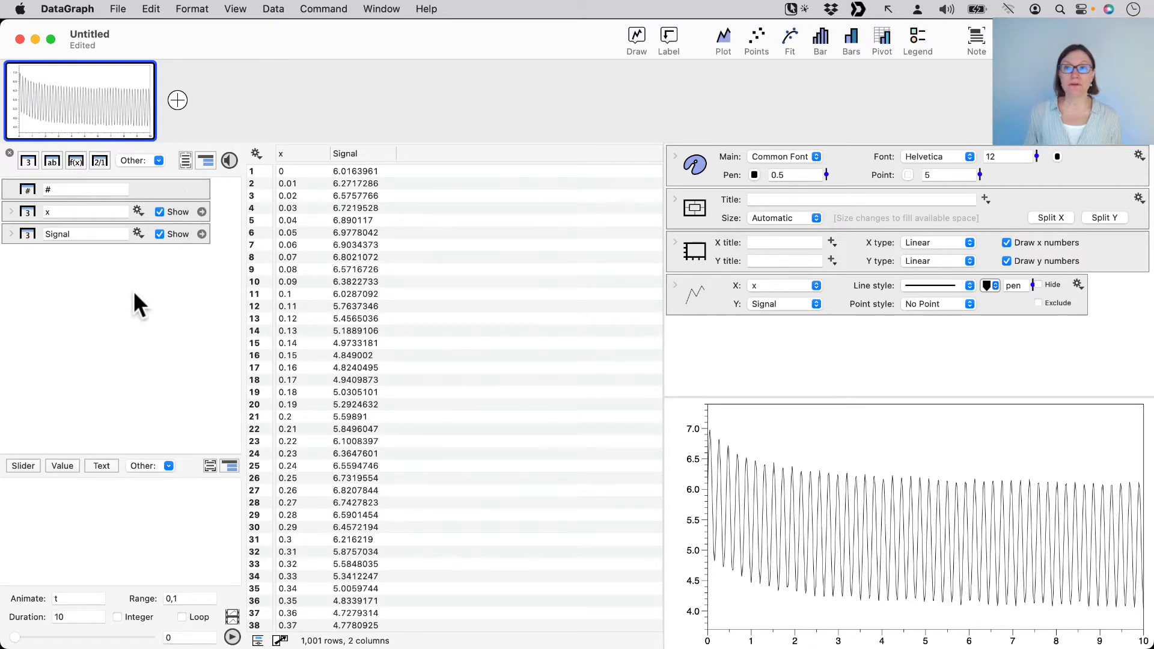
Add a Plot Action column to the data and set its action to Extrema
click(158, 161)
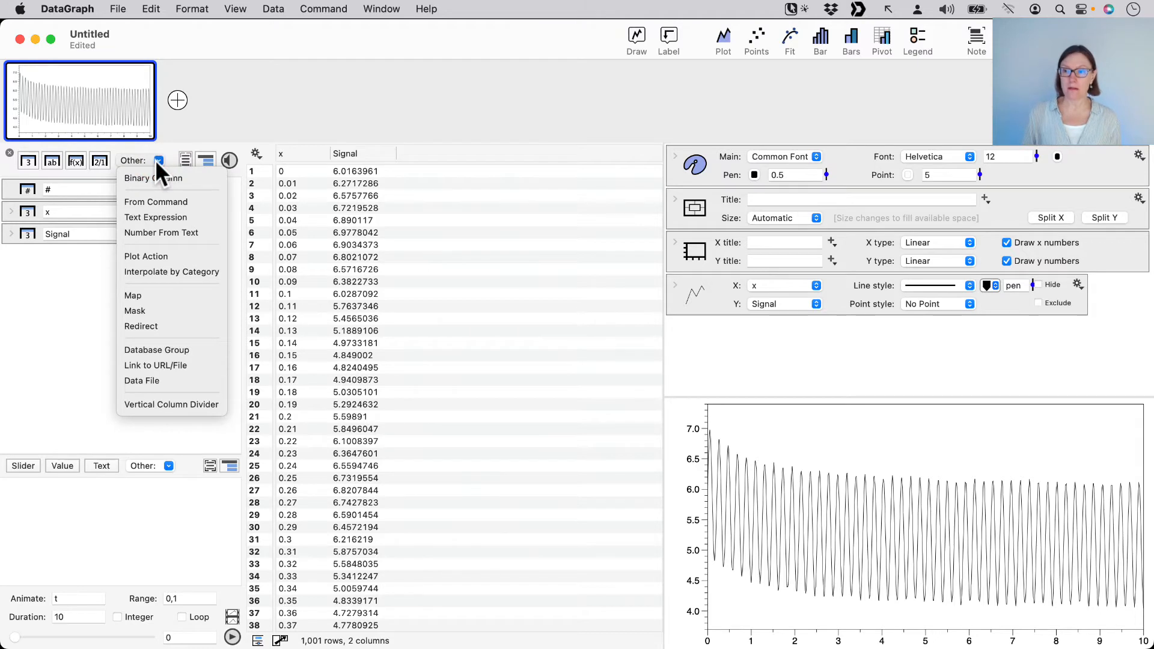
click(154, 255)
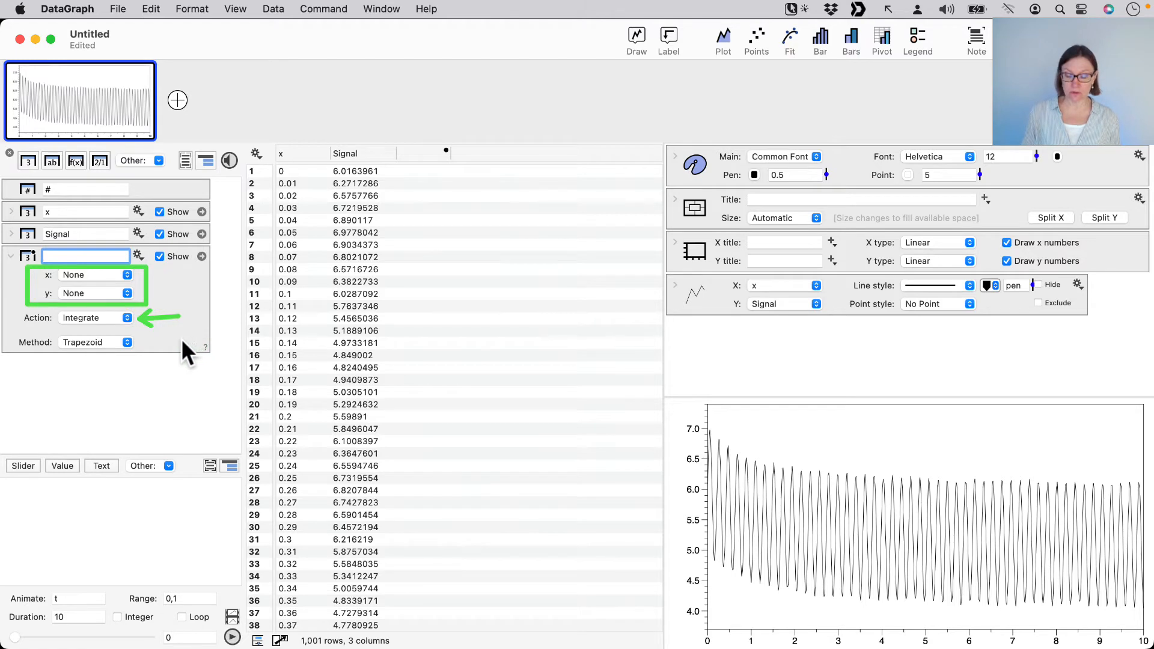
click(92, 317)
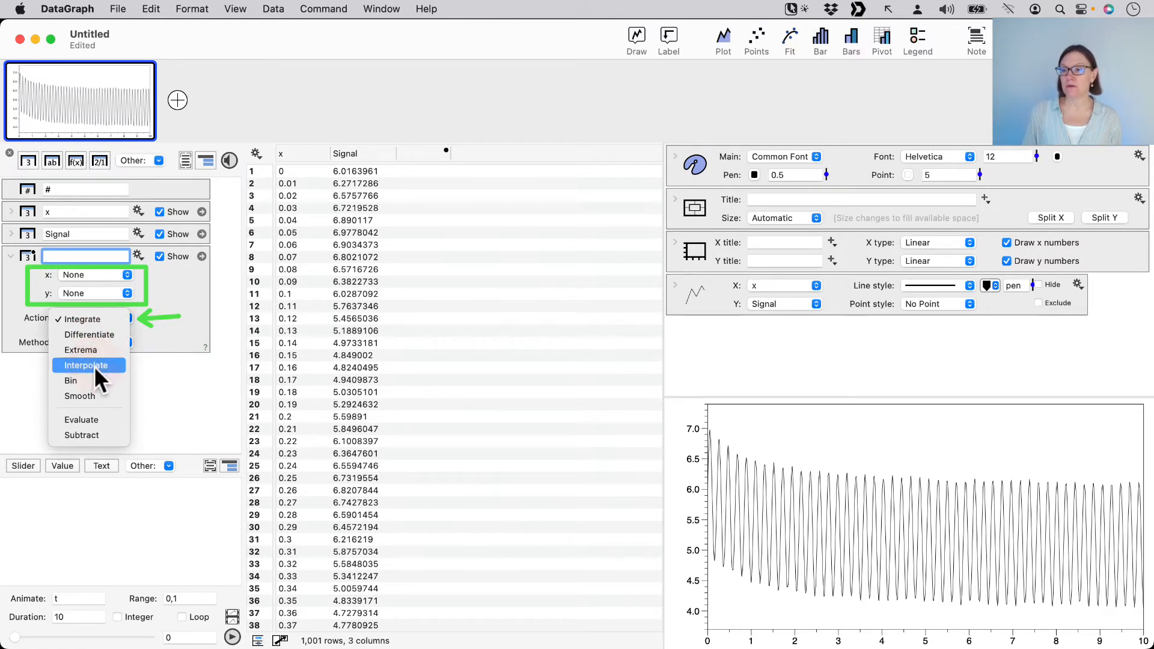
click(89, 348)
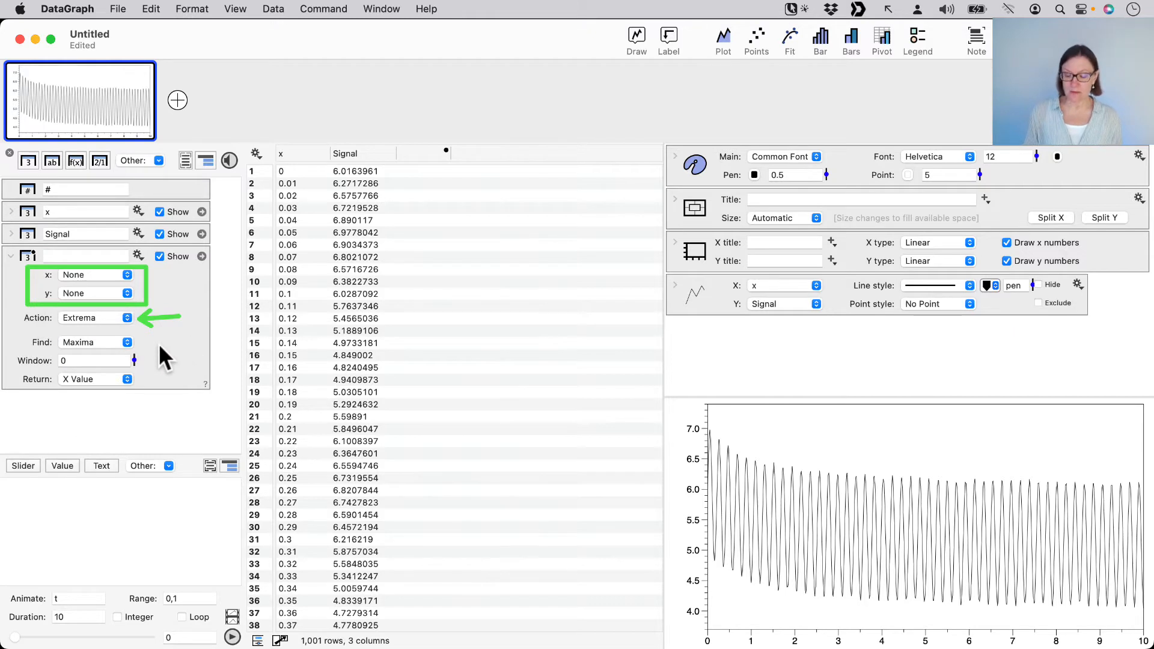
drag(5, 329, 164, 389)
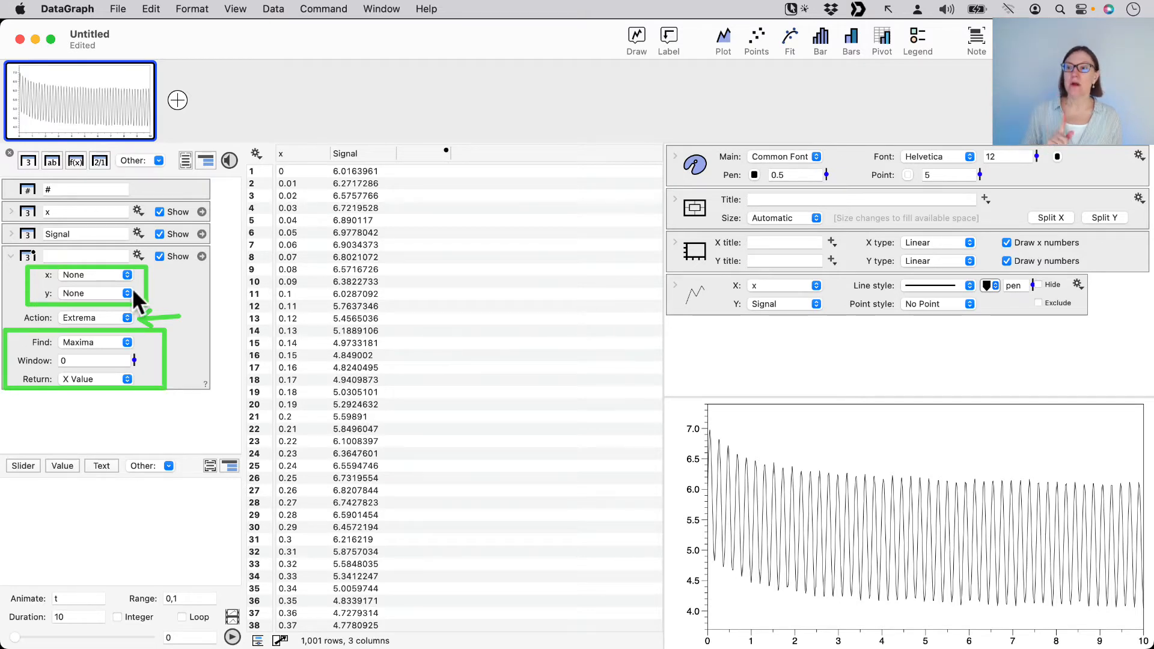
key(Escape)
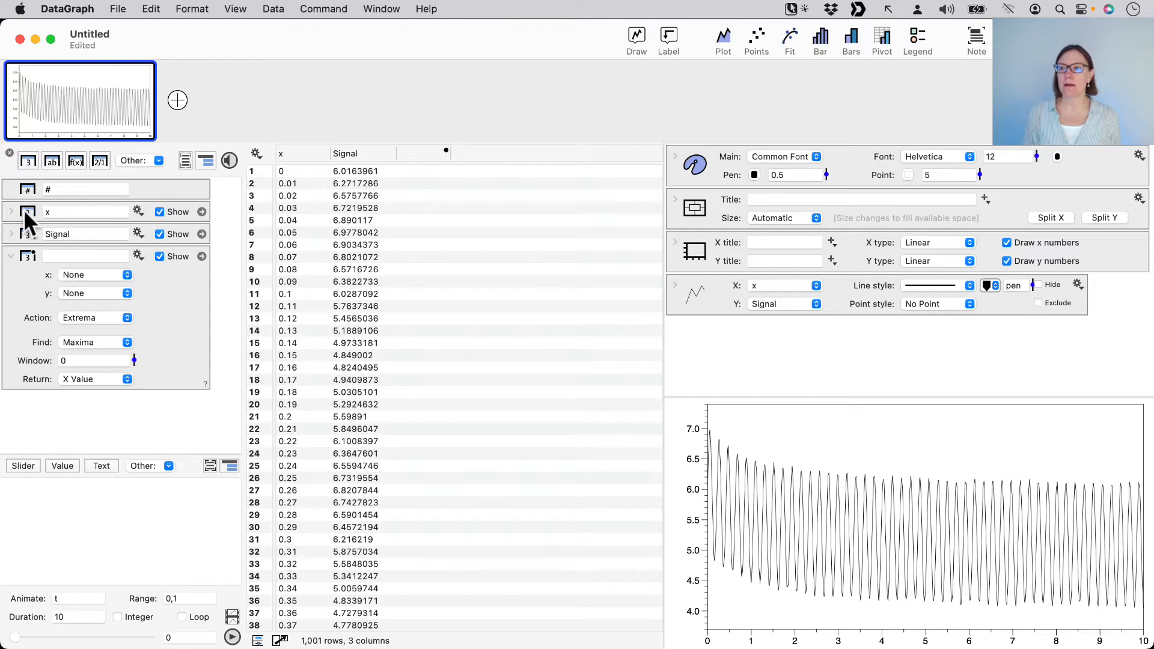
Assign the x column as the Extrema action's x input and the Signal column as its y input
drag(27, 212, 79, 277)
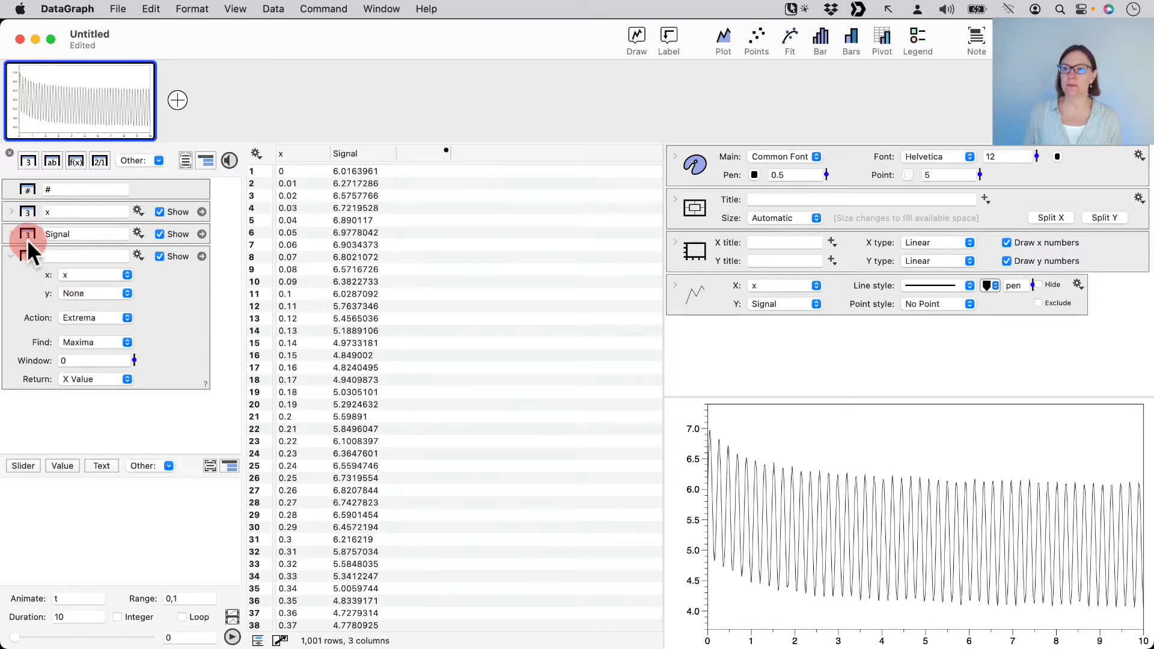
drag(26, 235, 77, 295)
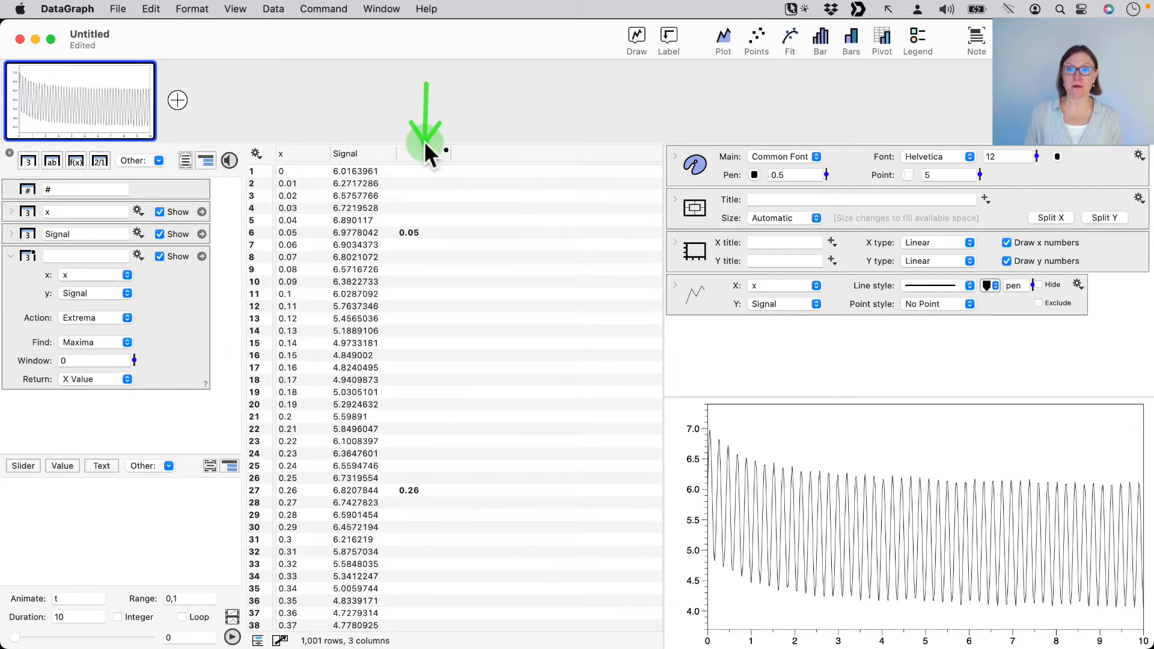
click(424, 224)
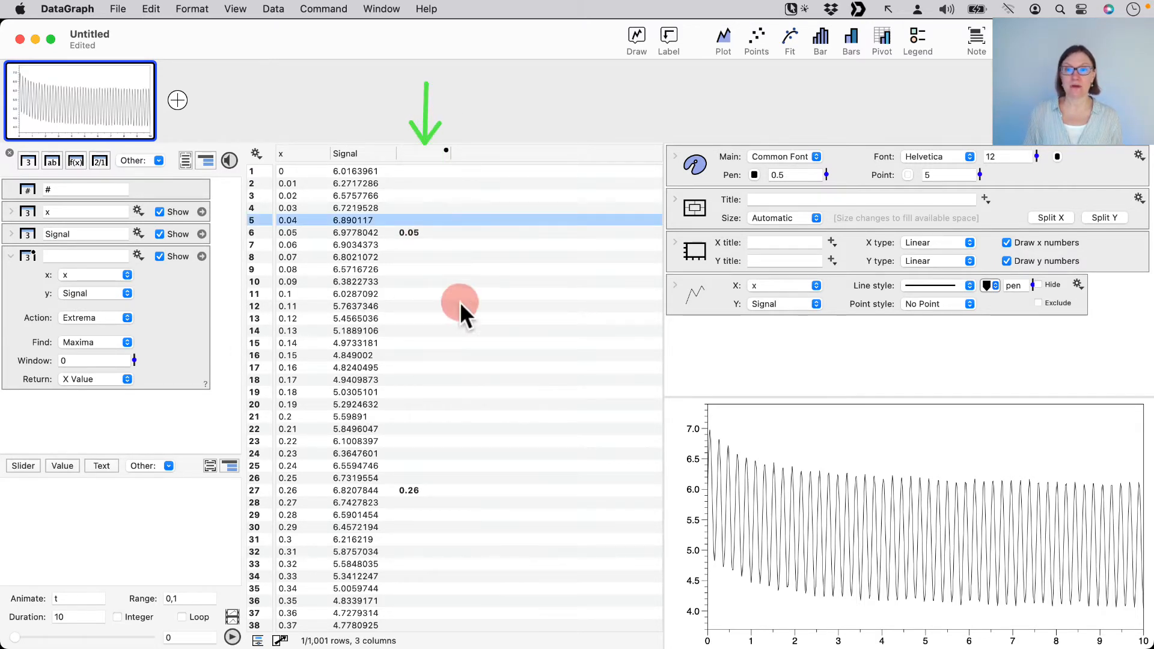
click(424, 235)
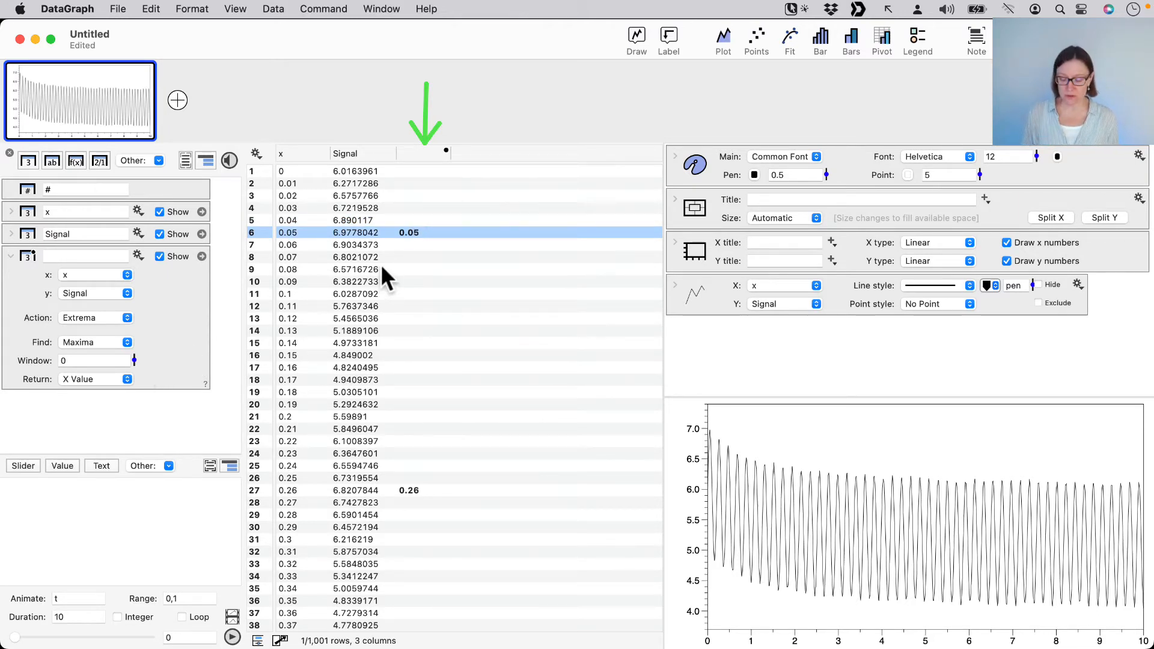
drag(250, 220, 455, 245)
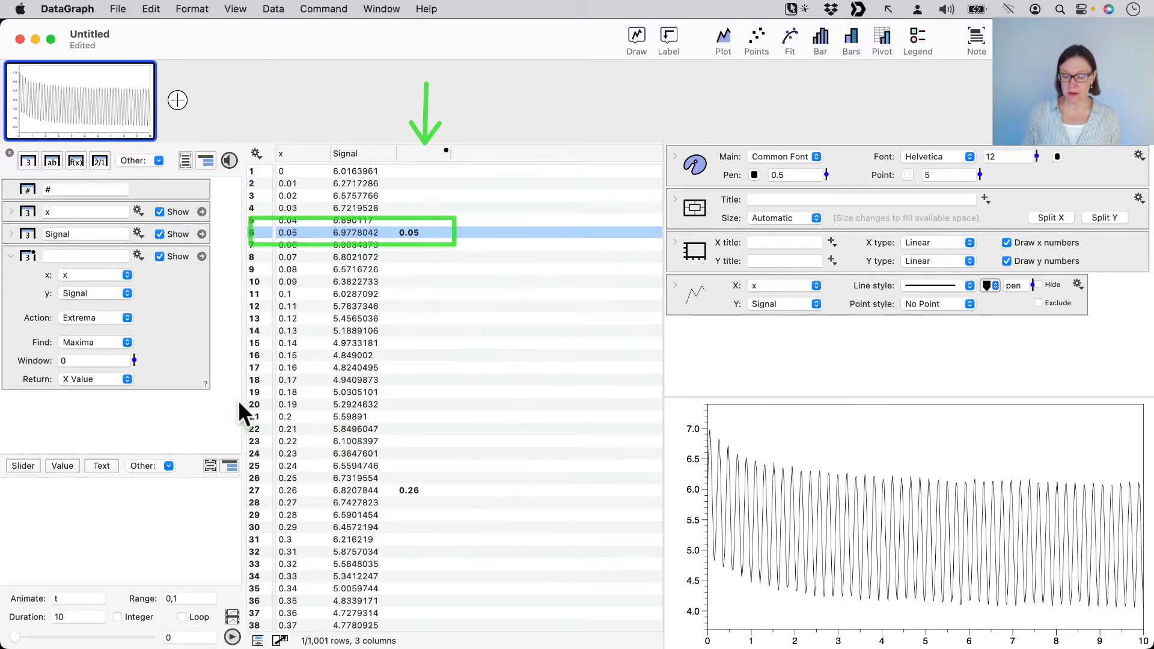
click(172, 373)
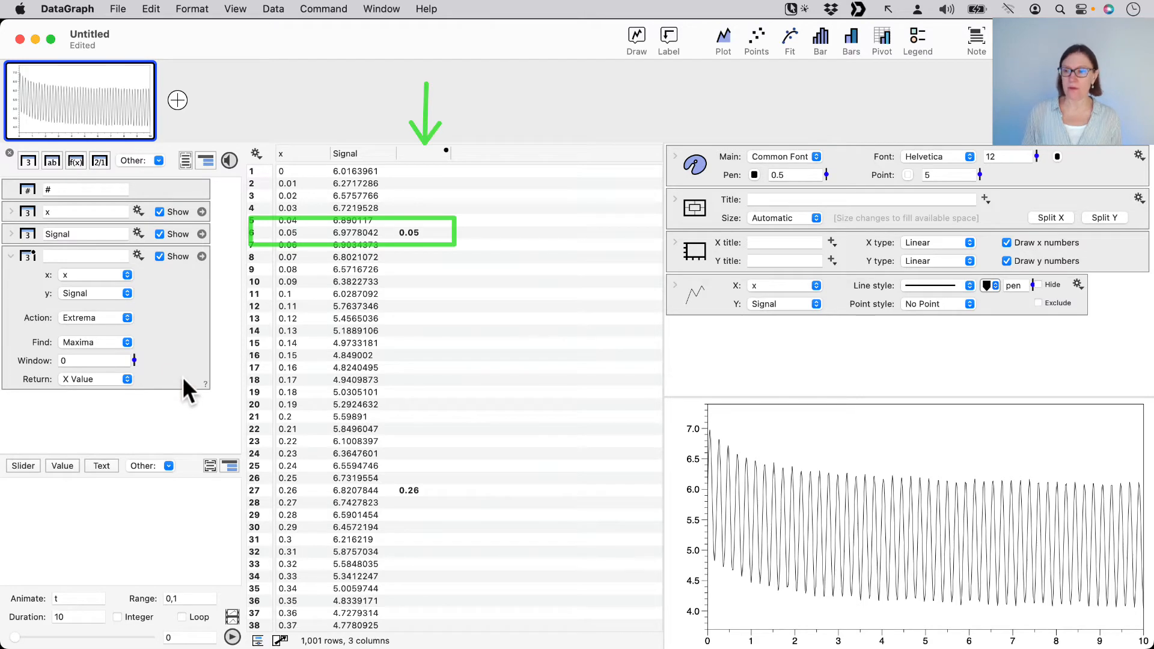
Set the Extrema column to return the Y Value of each maximum
drag(183, 377, 136, 379)
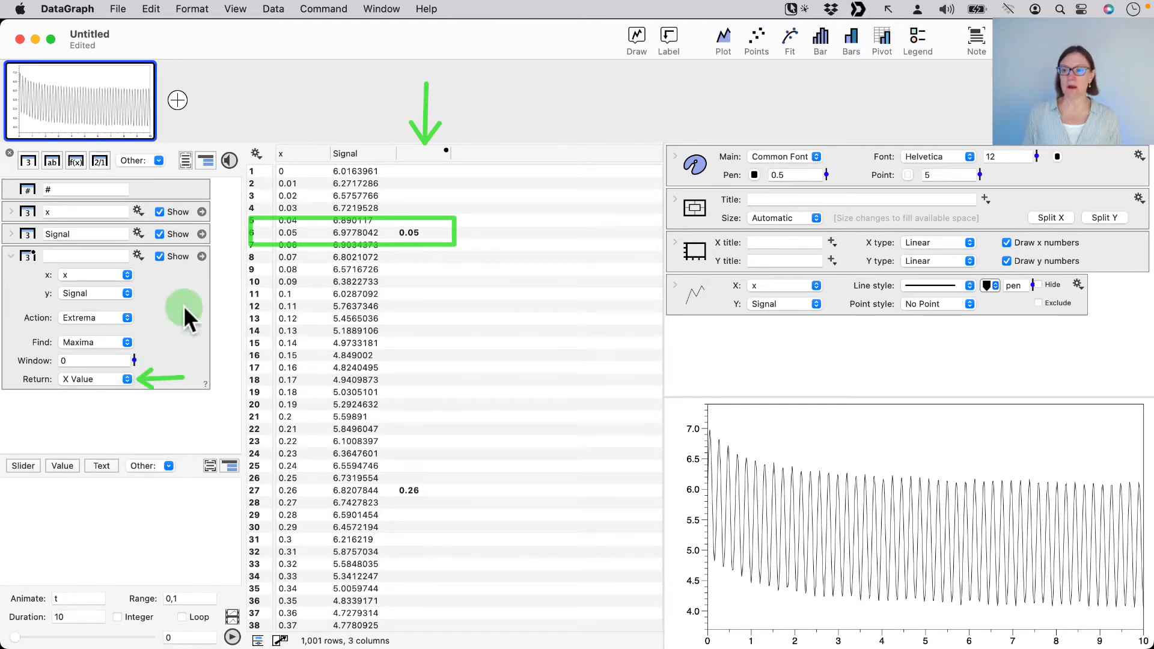
click(103, 377)
click(99, 394)
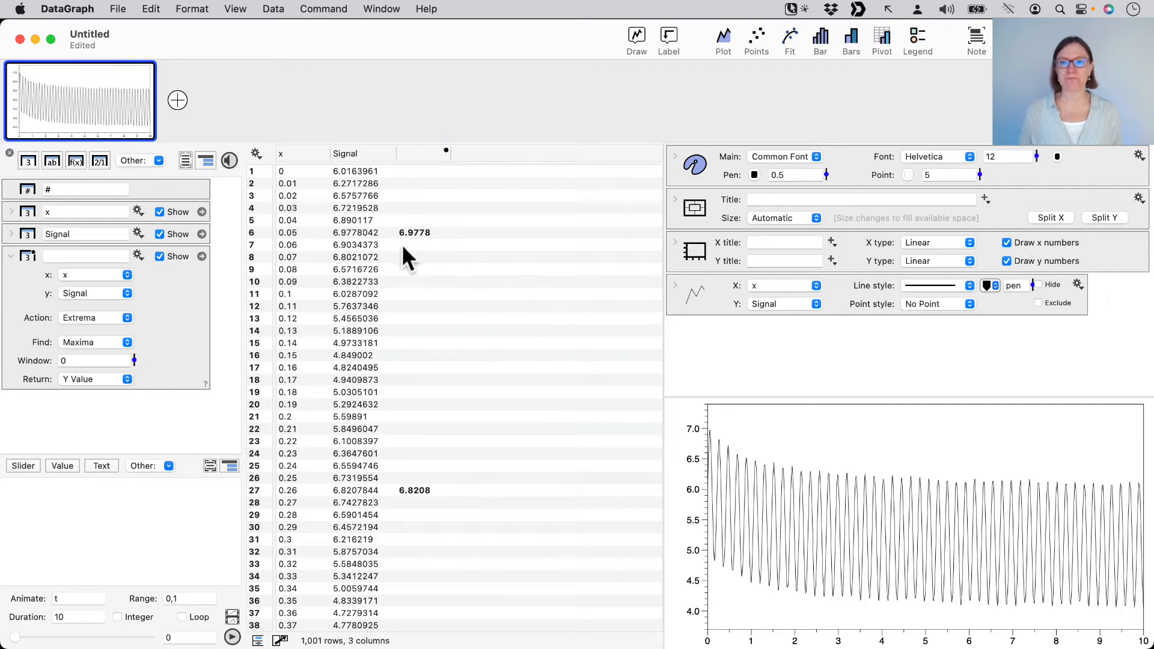
Name the Extrema column Max and browse its first maxima in the data table
click(413, 152)
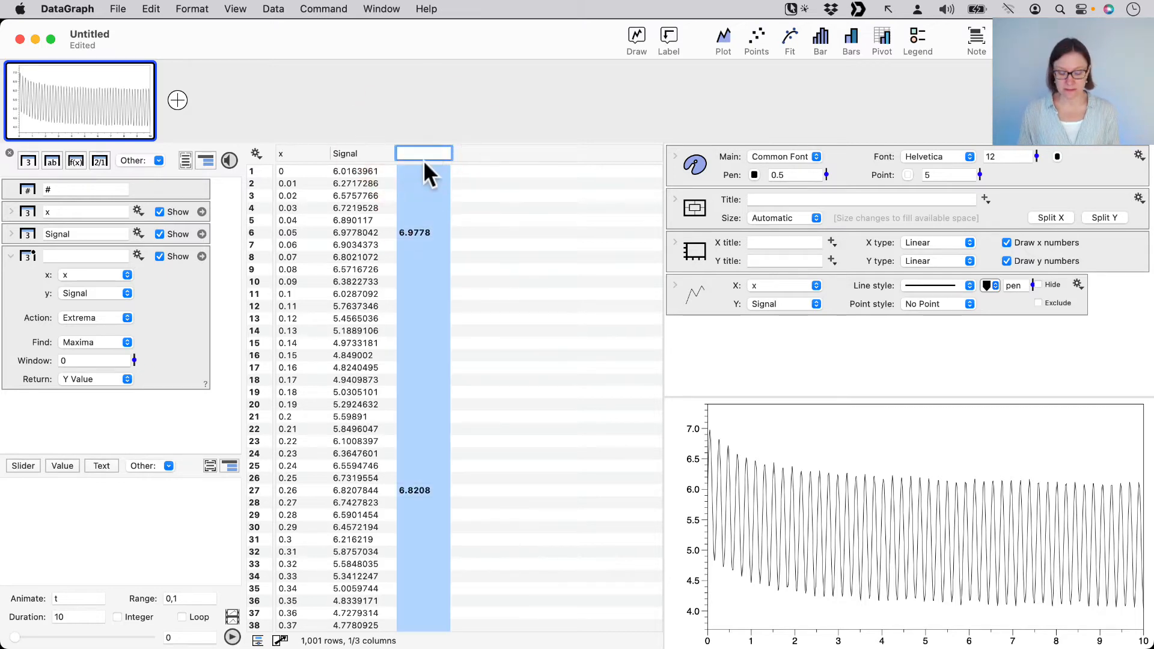
text(Max)
click(496, 368)
scroll(496, 347, down, 10)
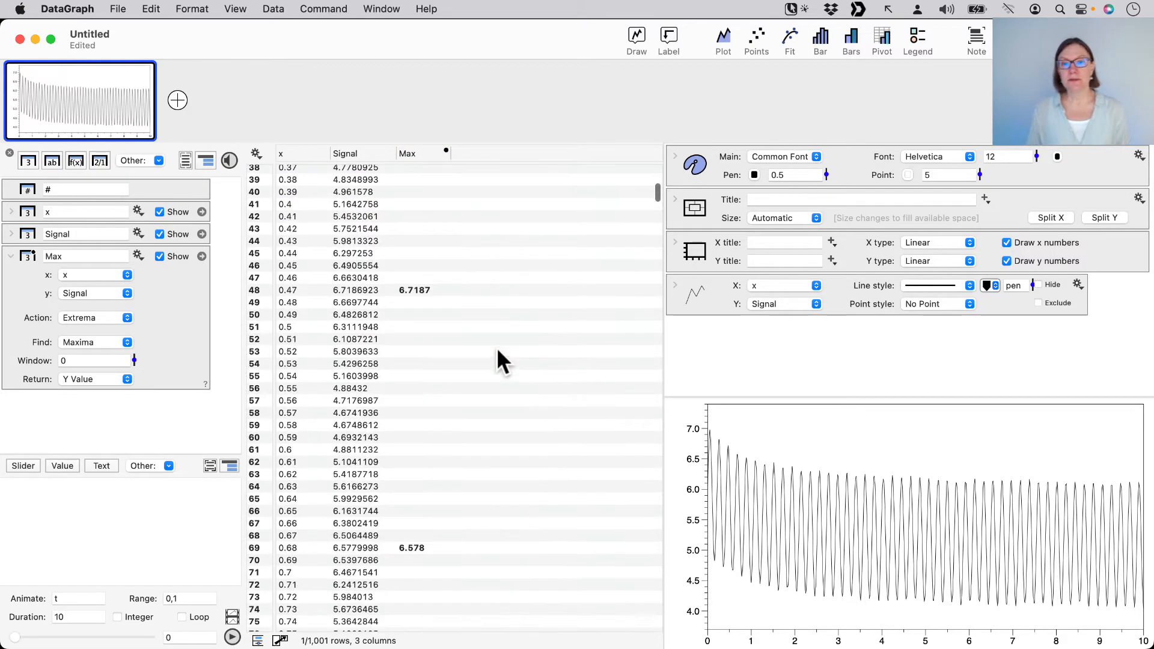
scroll(496, 347, down, 10)
scroll(497, 346, up, 20)
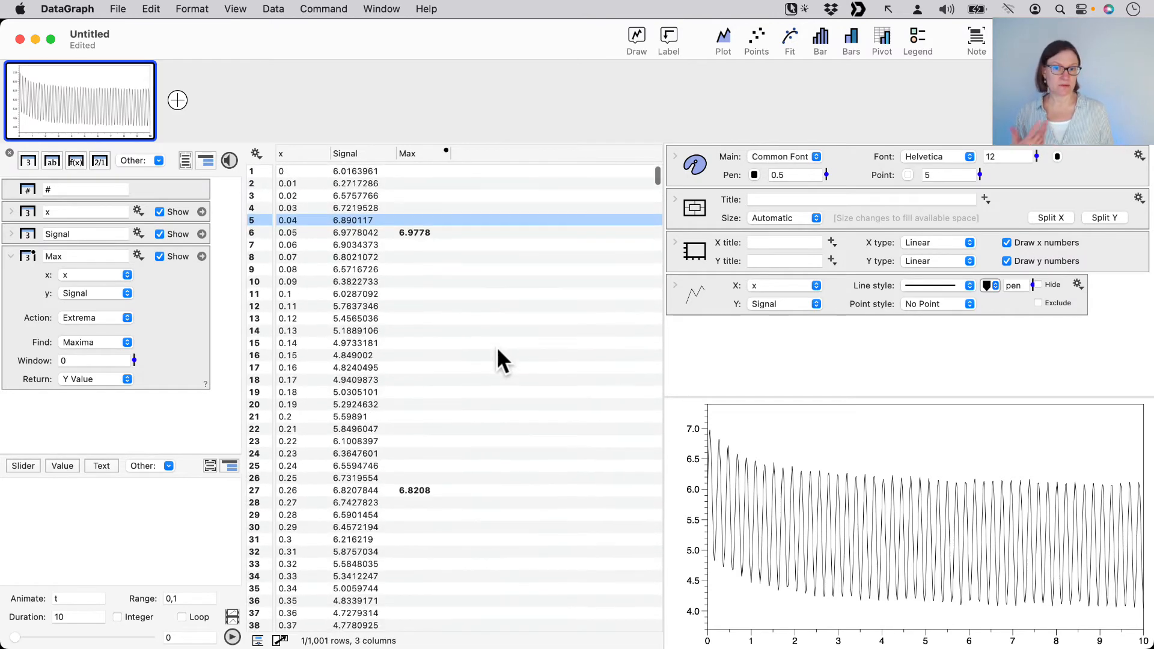
click(437, 235)
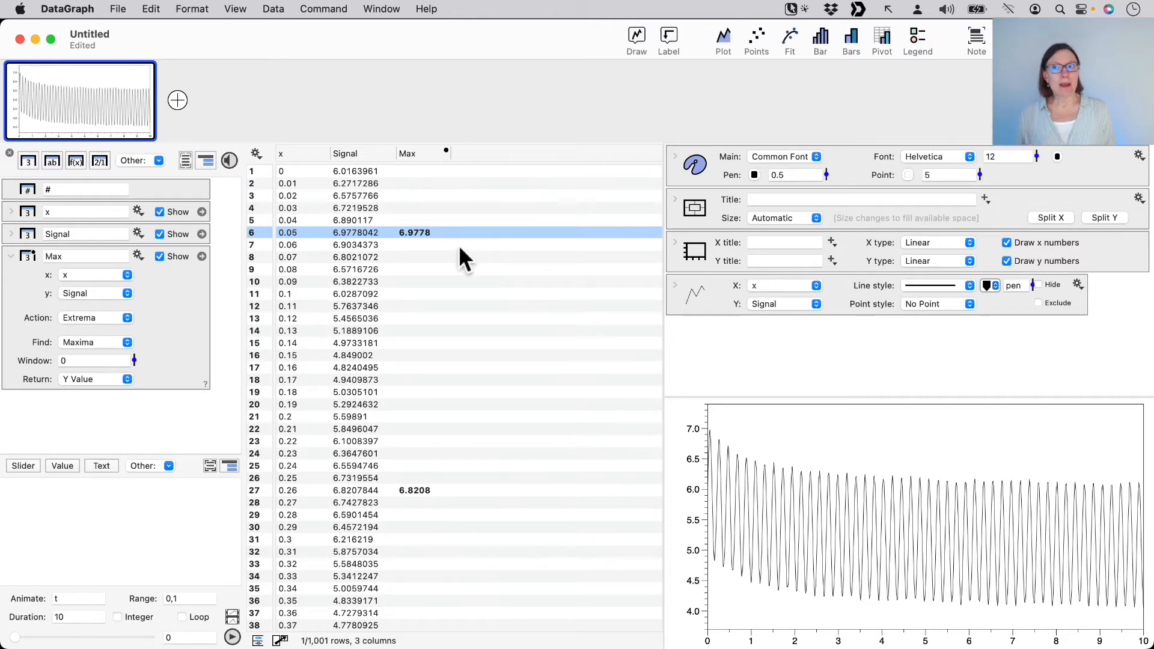
Duplicate the signal graph and make the copy the active graph
mouse_move(59, 113)
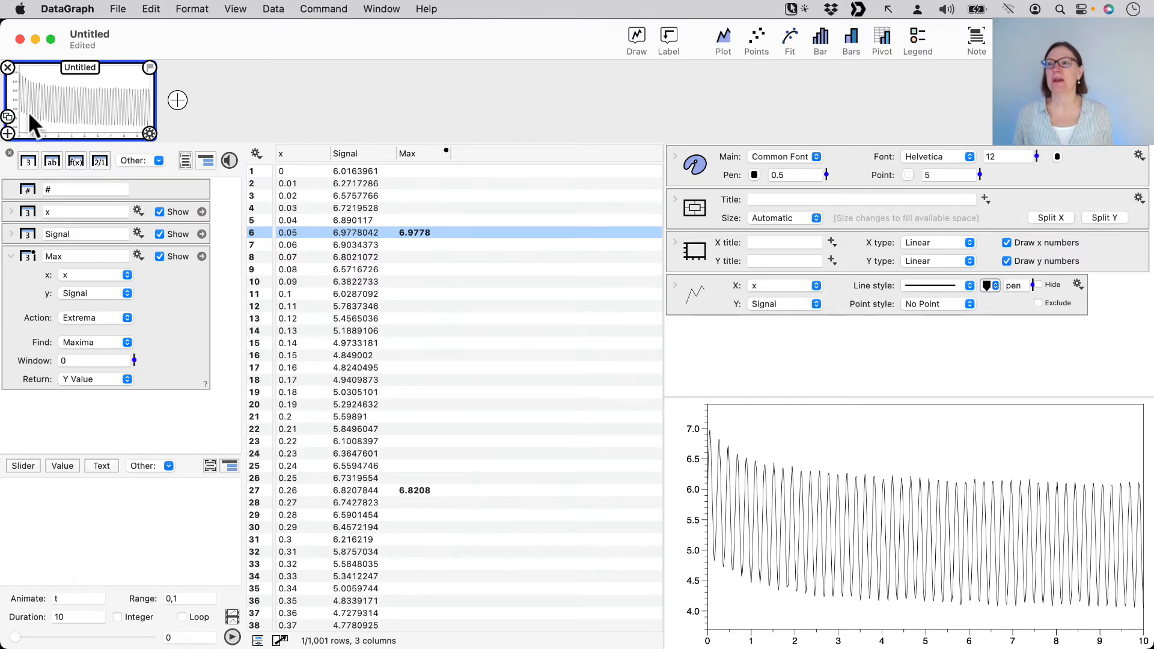
click(8, 116)
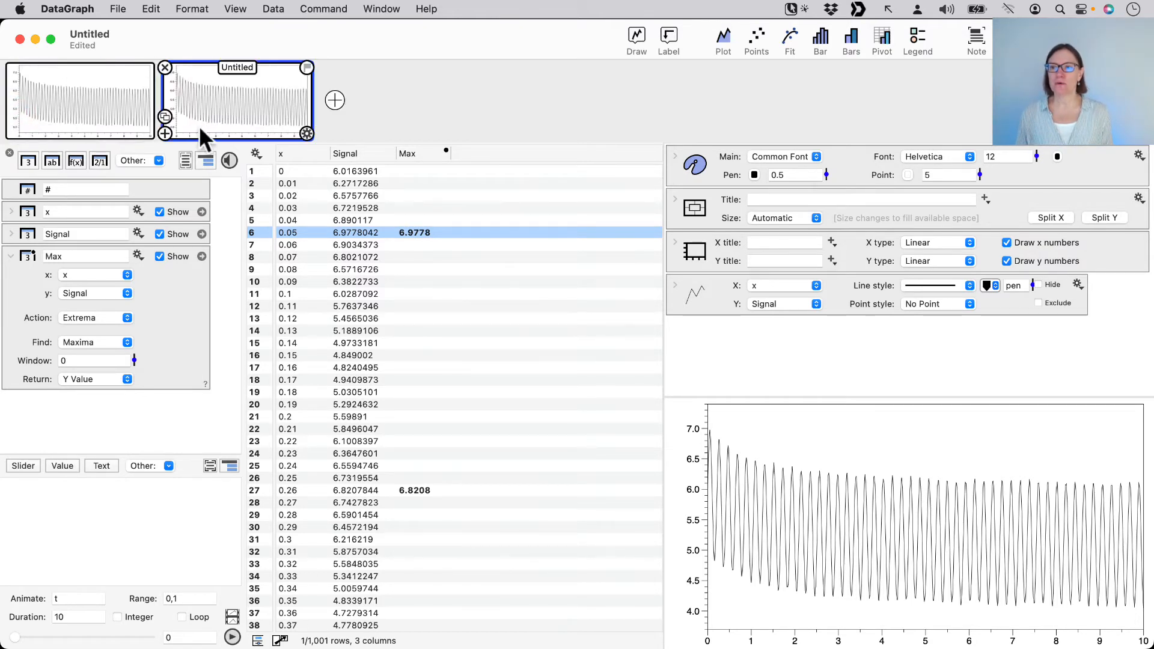
click(210, 101)
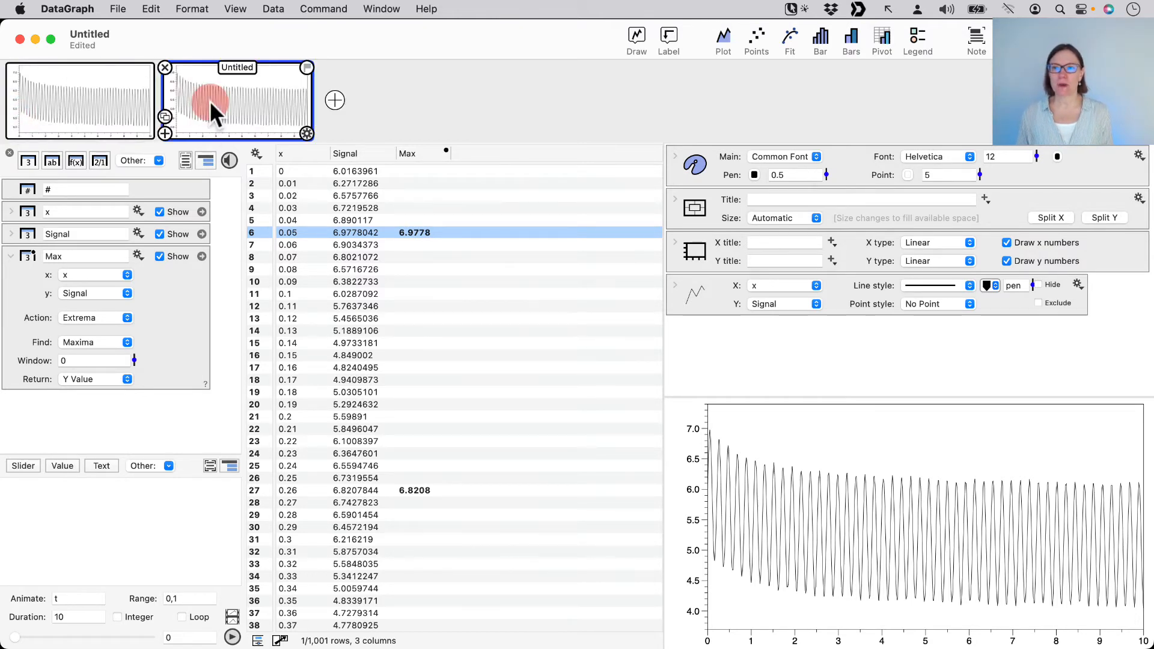
click(718, 336)
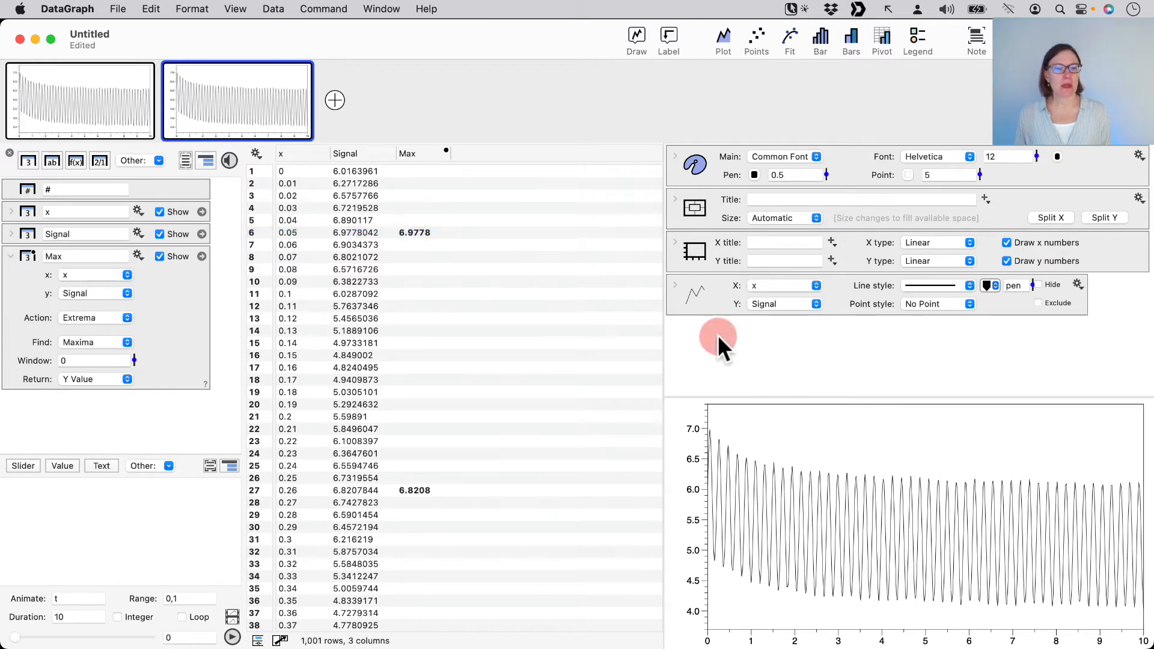
Add a Points command to the copied graph with x as X and Max as Y
click(289, 155)
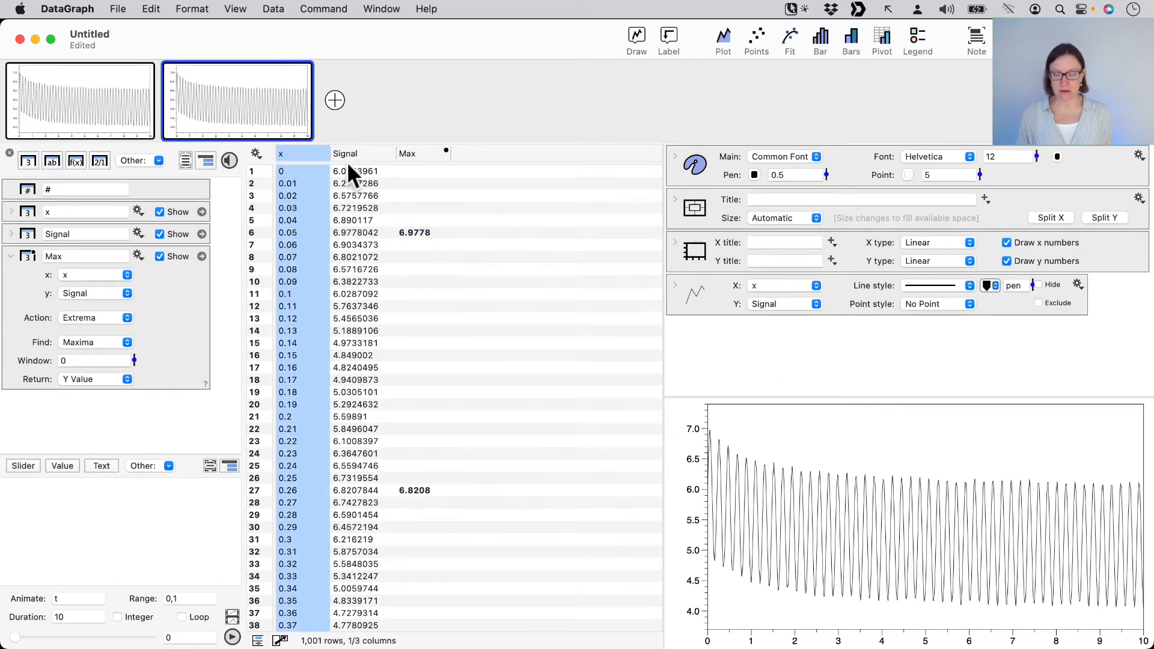
super+click(428, 154)
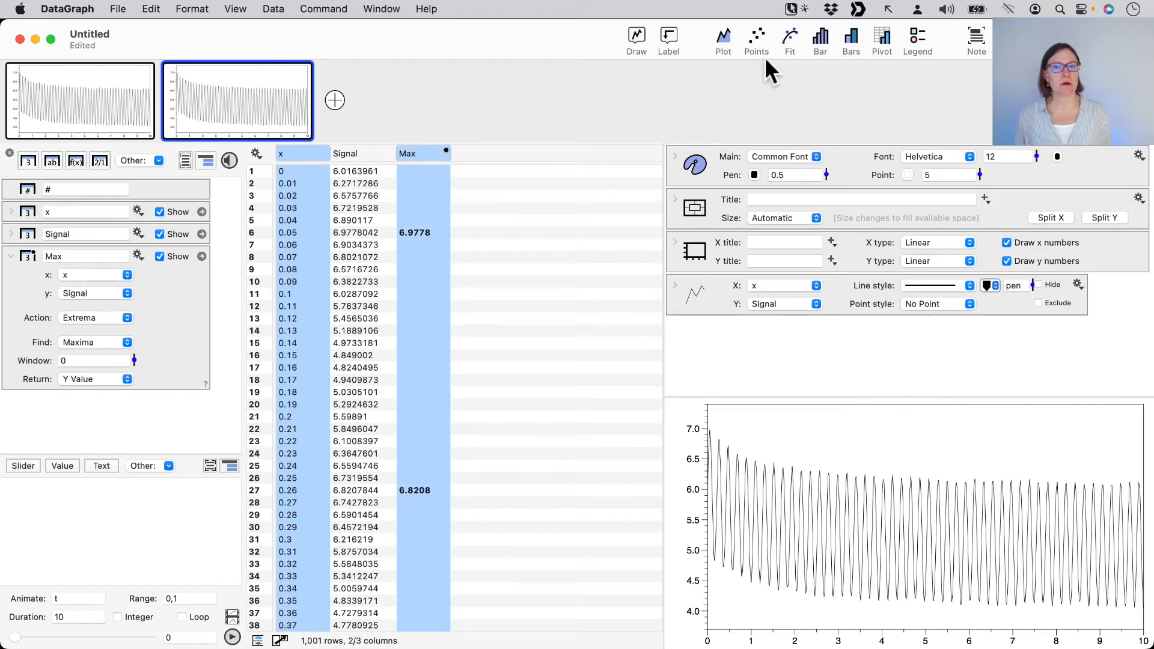
click(757, 37)
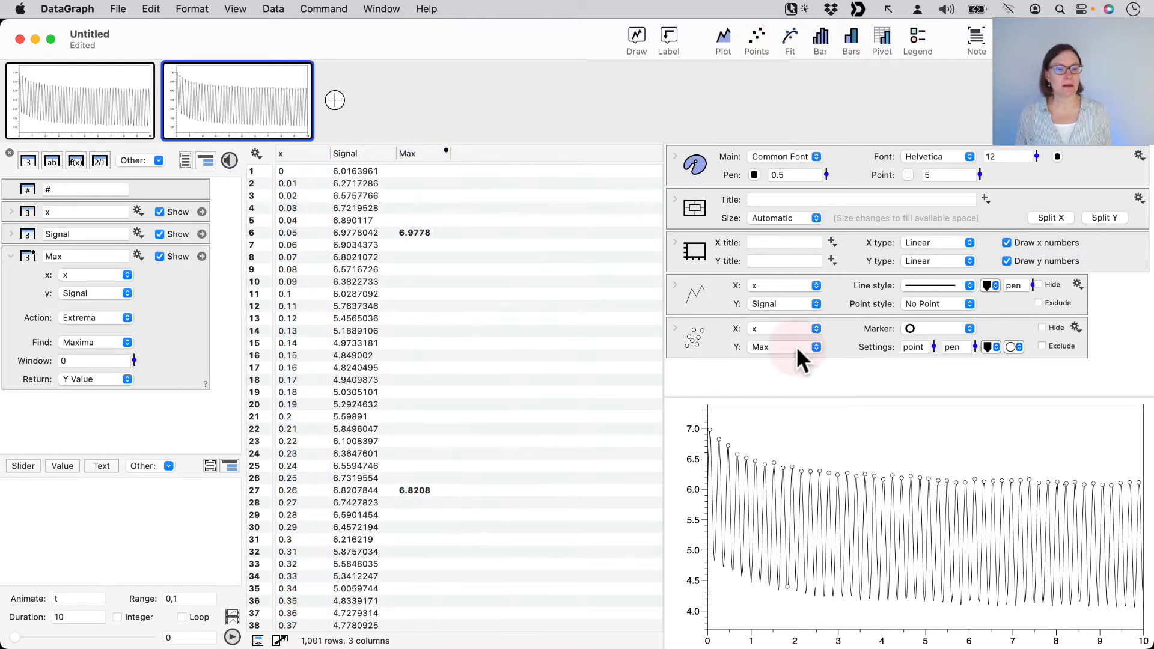
Fill the maxima markers with Line Color 1 and set the graph's point size to 8
click(1017, 346)
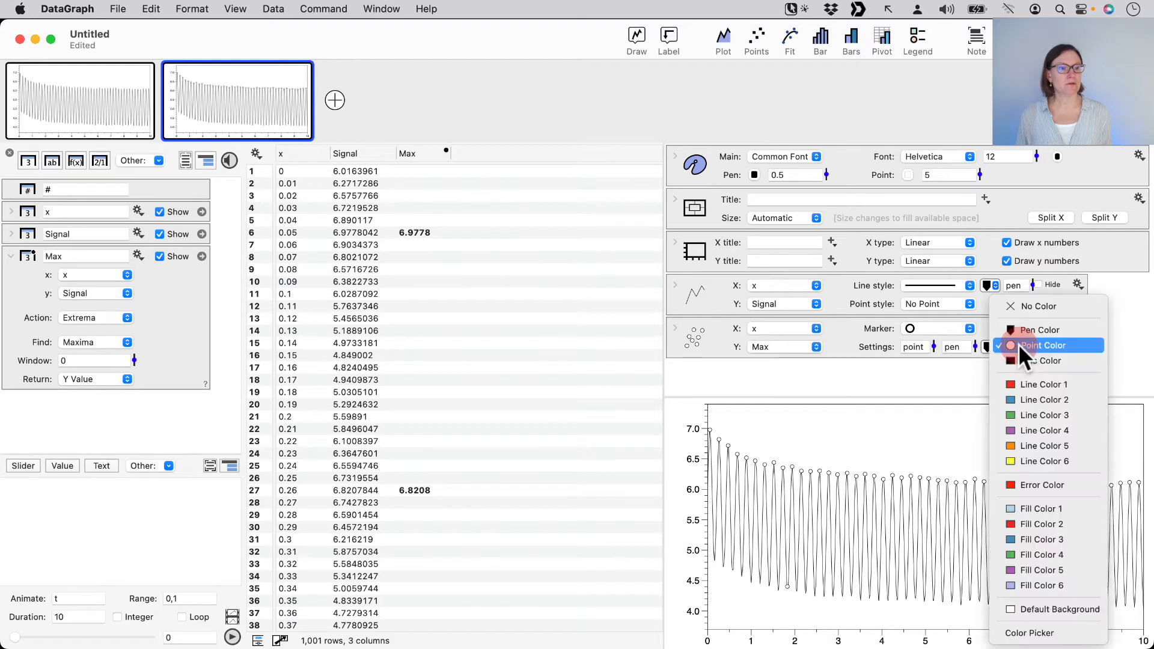
click(1025, 383)
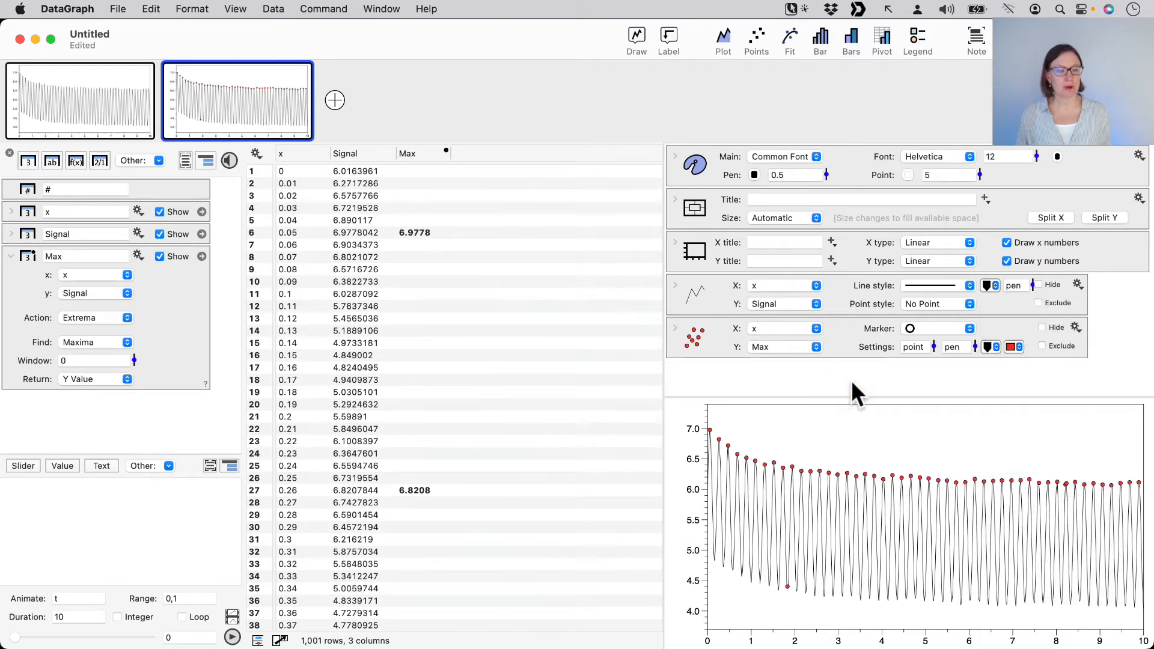
drag(979, 175, 945, 196)
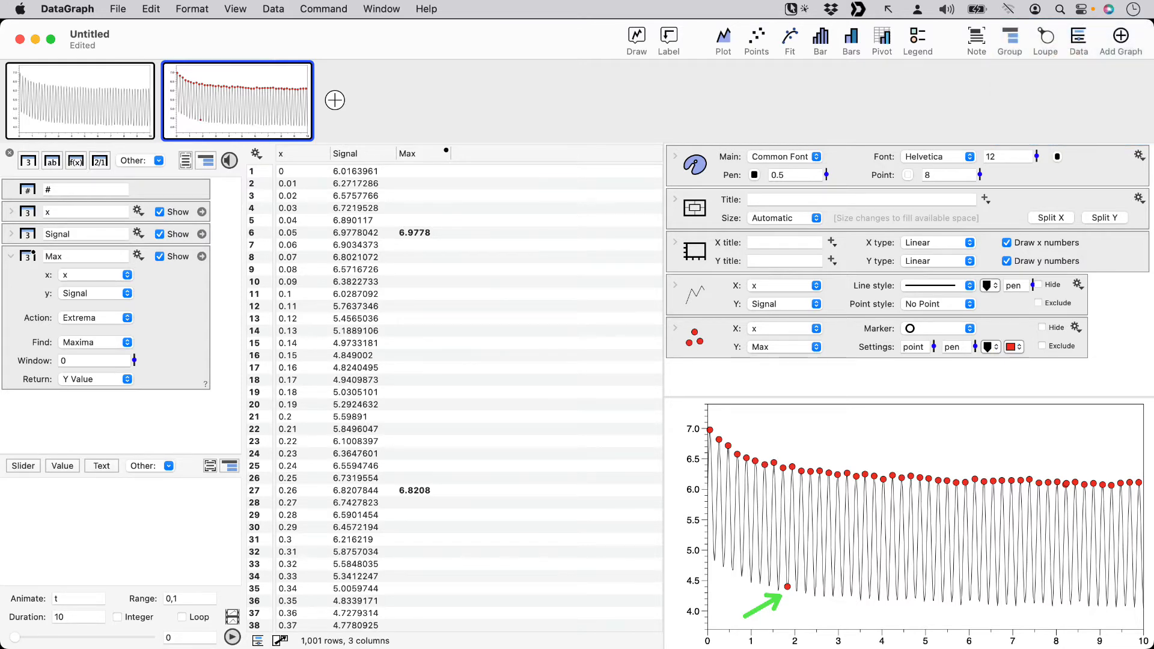
Examine the stray maximum marker in the trough near x = 1.8 with the Loupe at different magnifications
click(1047, 34)
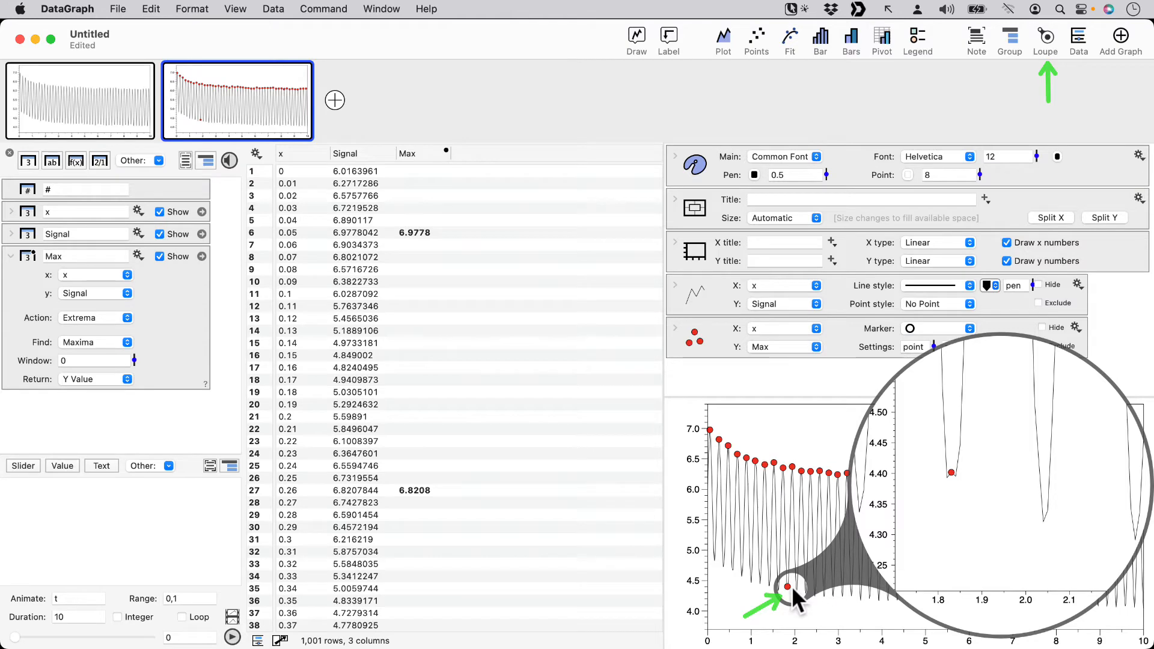
scroll(791, 586, down, 2)
scroll(791, 586, up, 5)
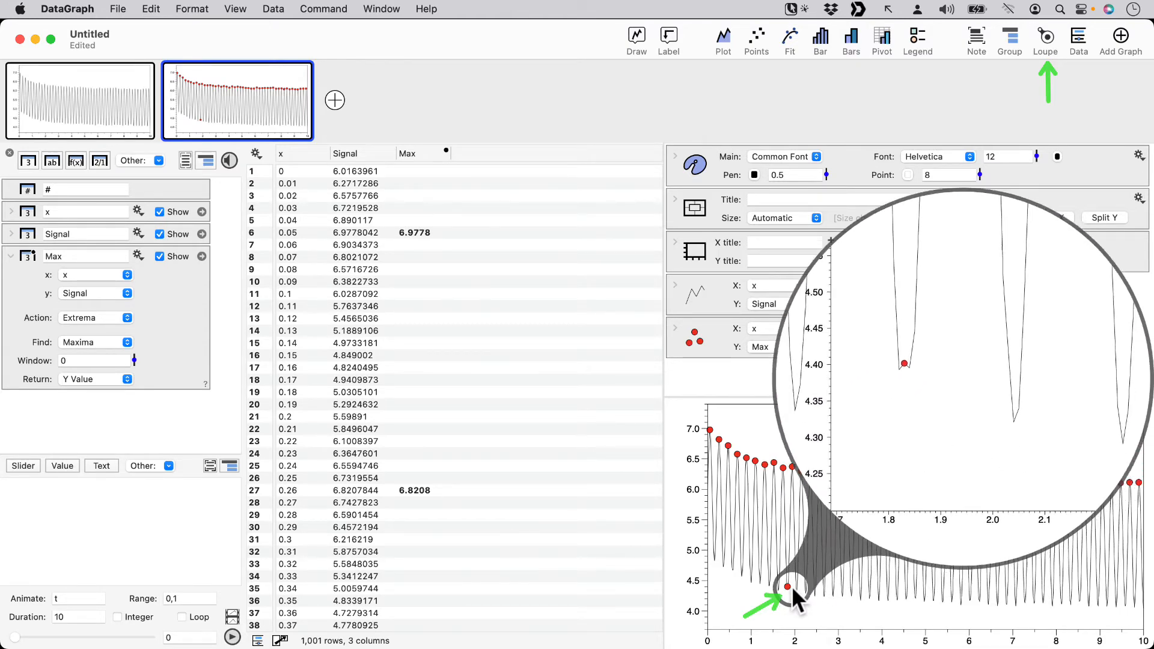
scroll(791, 586, up, 5)
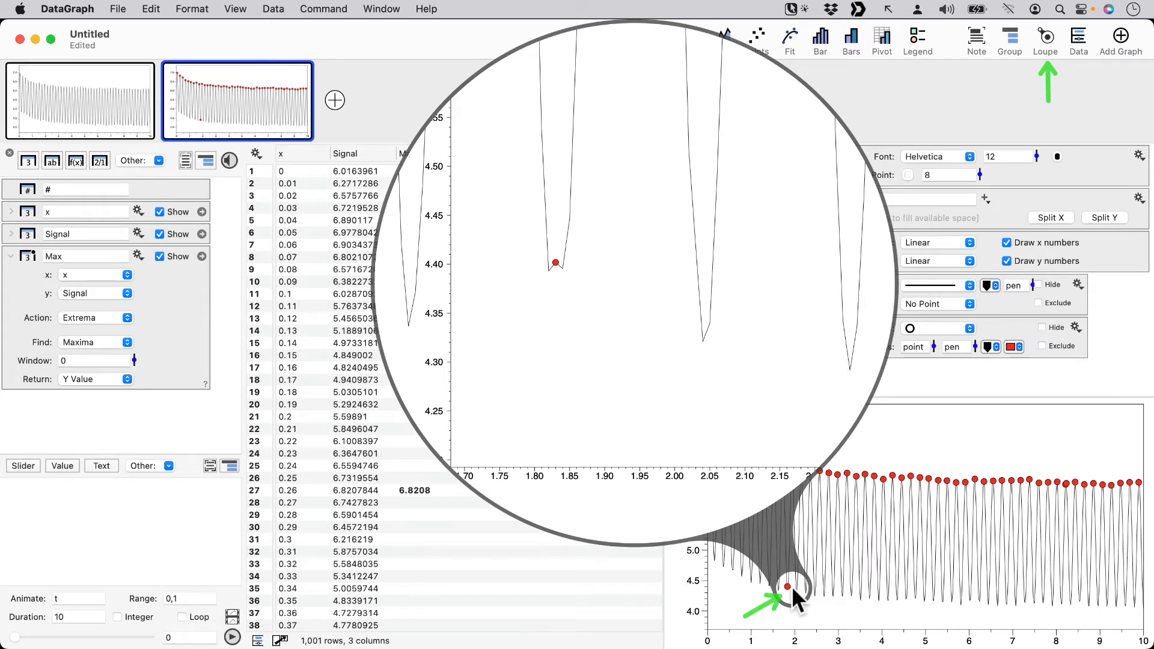
scroll(791, 586, down, 5)
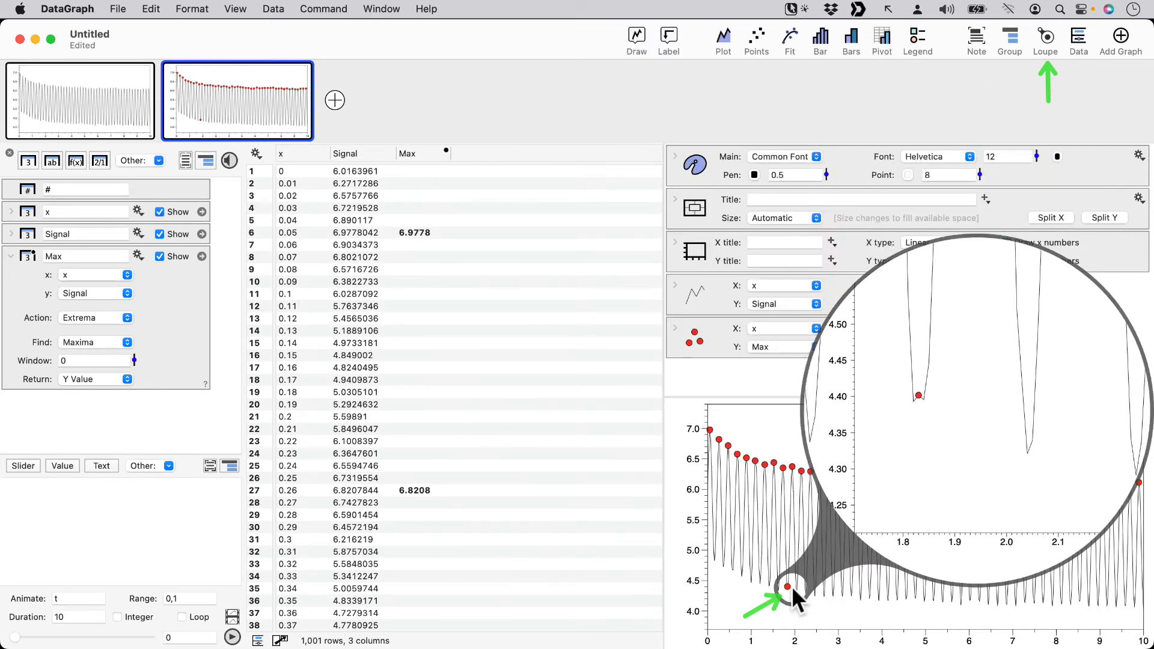
scroll(792, 586, up, 5)
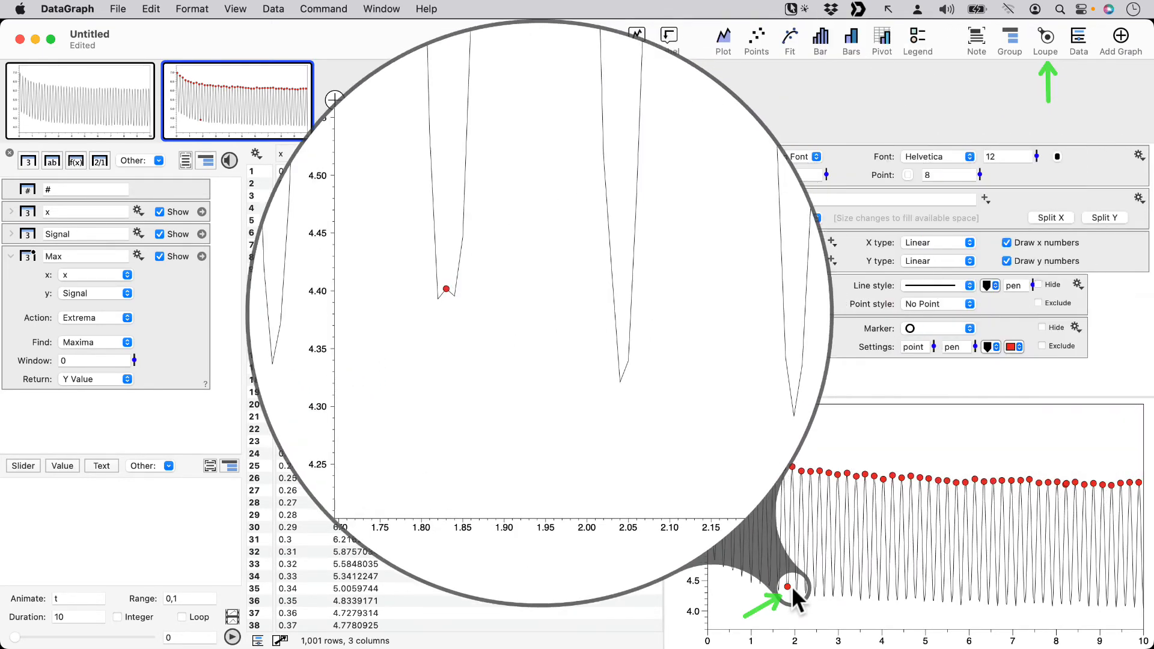
scroll(792, 586, down, 5)
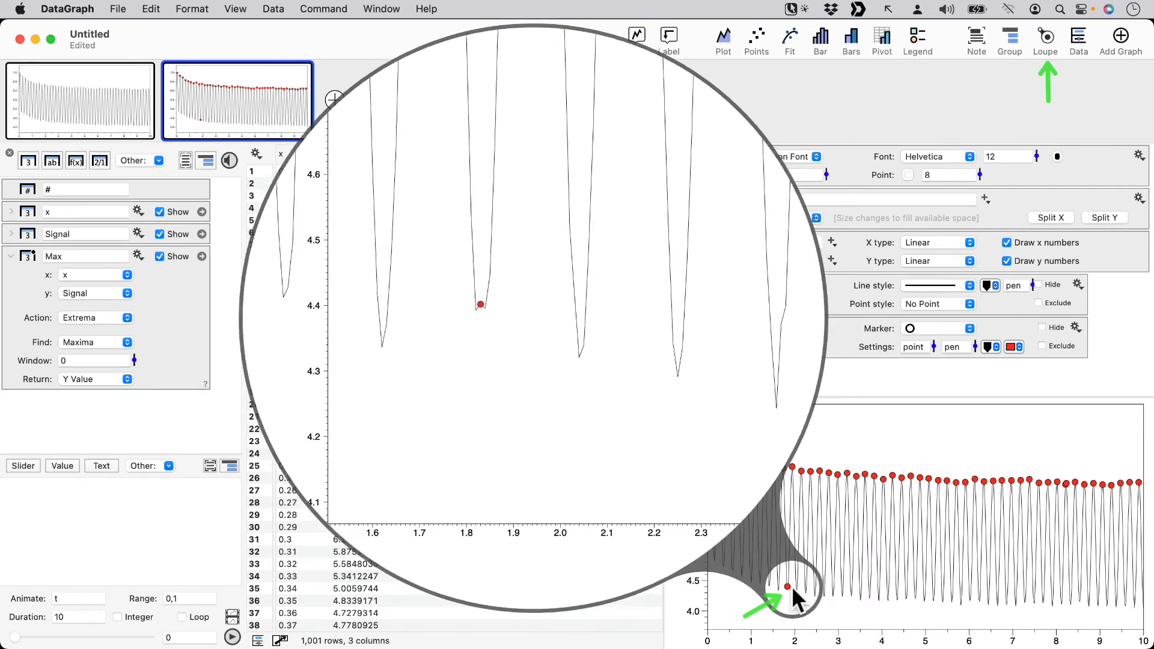
scroll(792, 586, up, 4)
scroll(791, 598, up, 2)
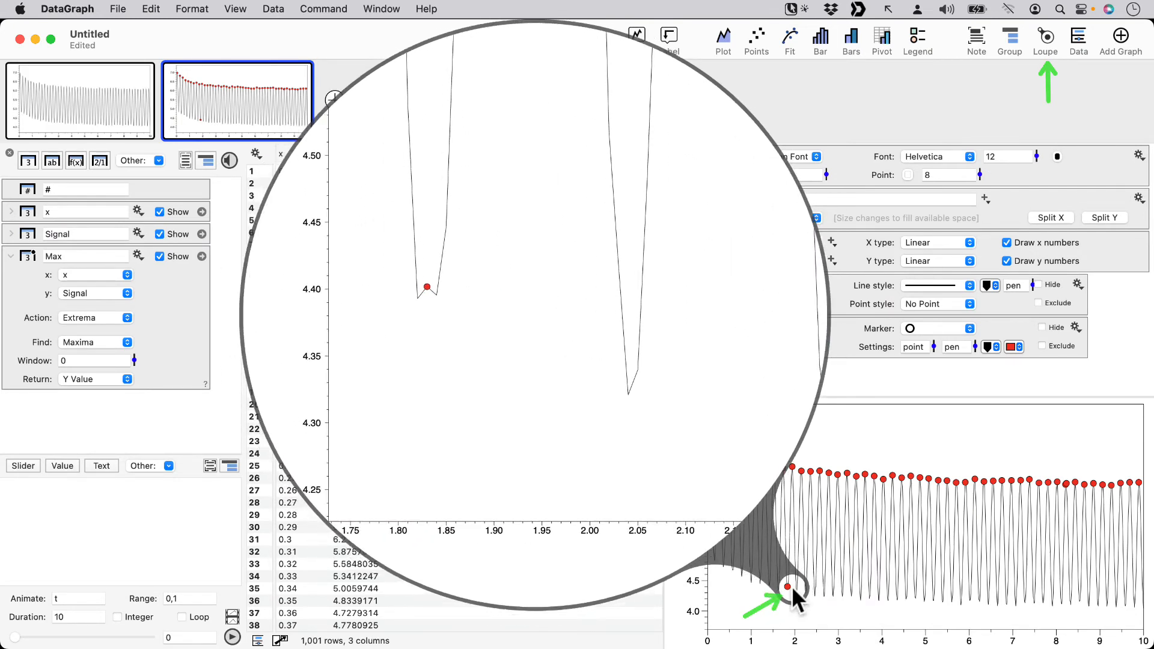
scroll(791, 587, down, 5)
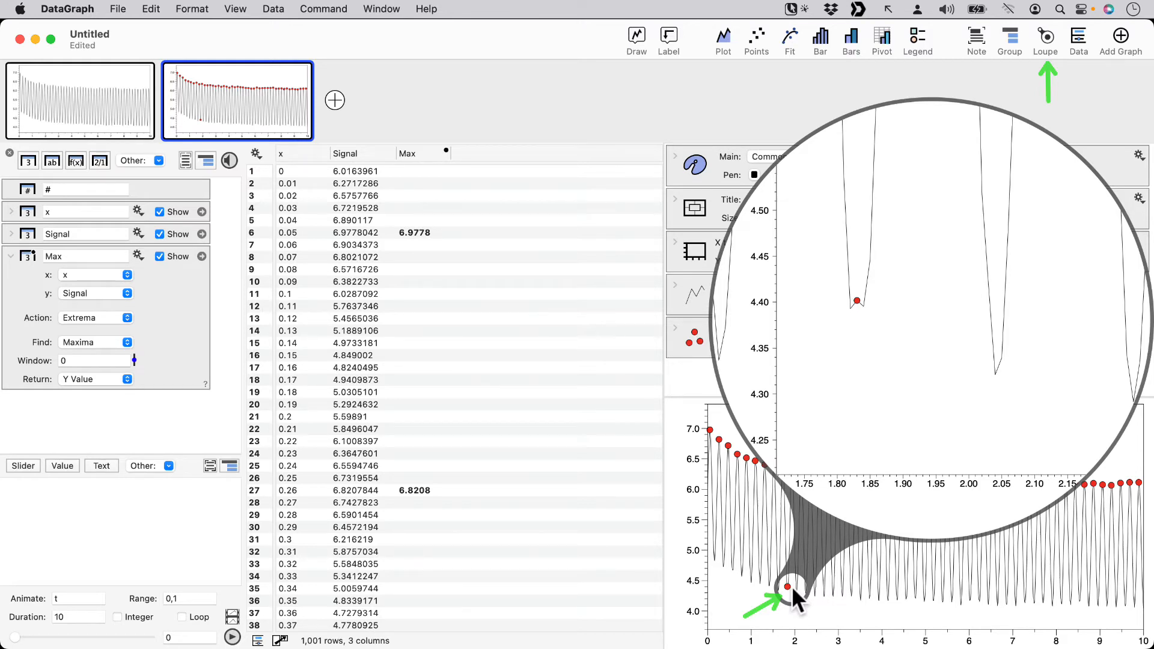
click(792, 586)
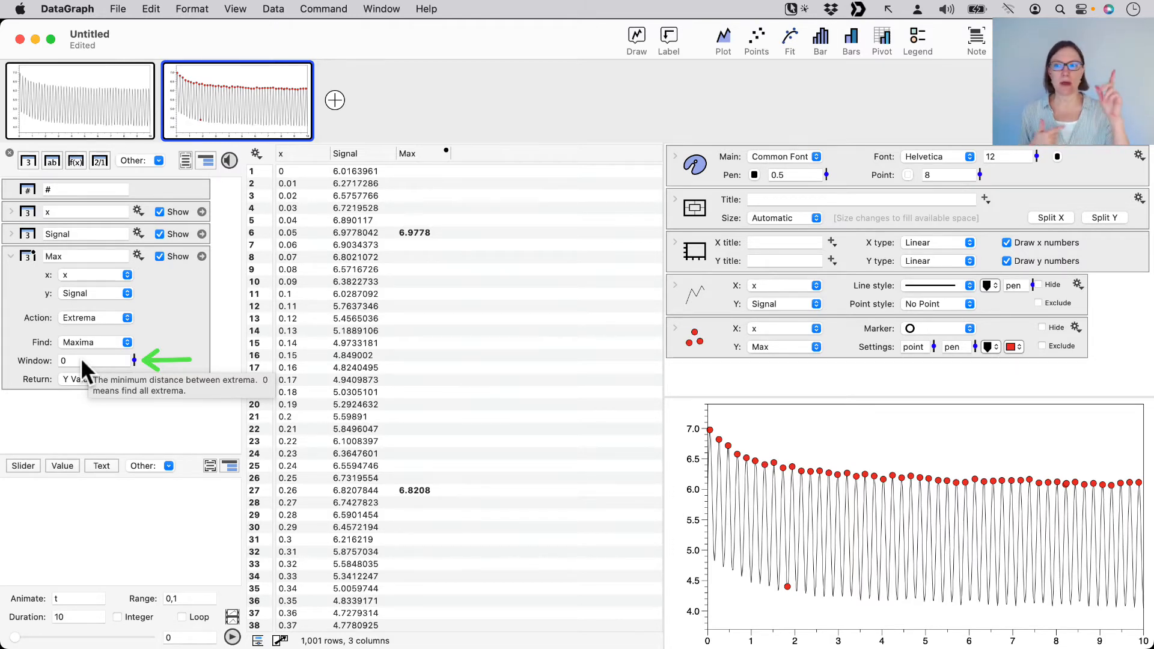
Set the Max column's Extrema window to 0.1
click(134, 361)
drag(134, 361, 134, 362)
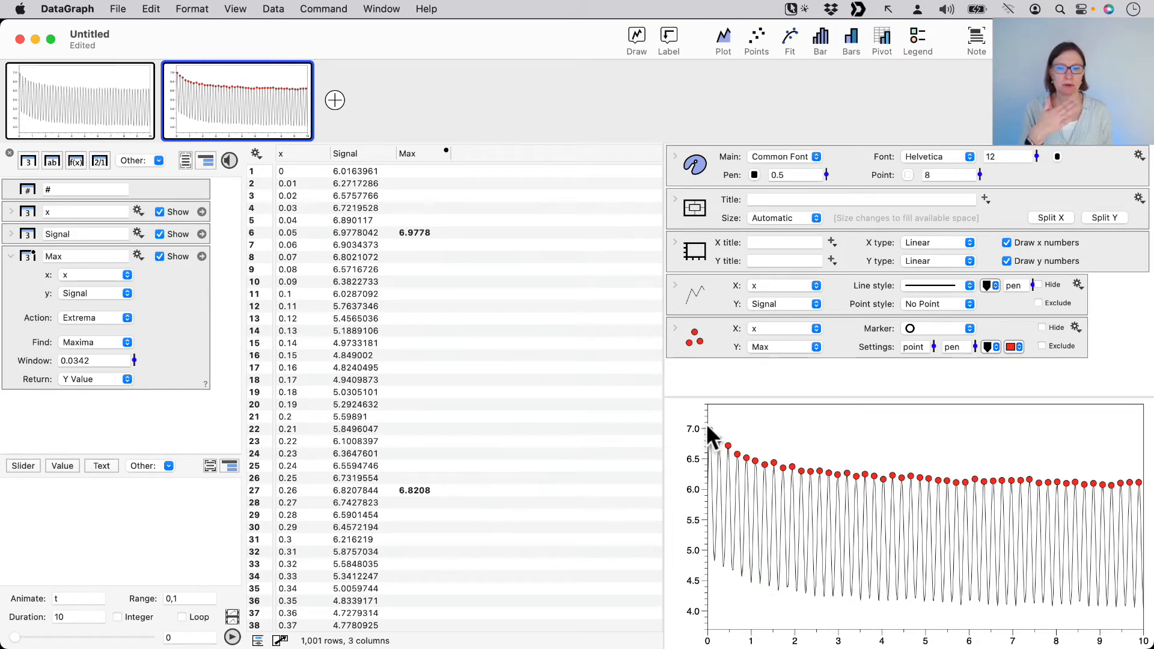
click(76, 361)
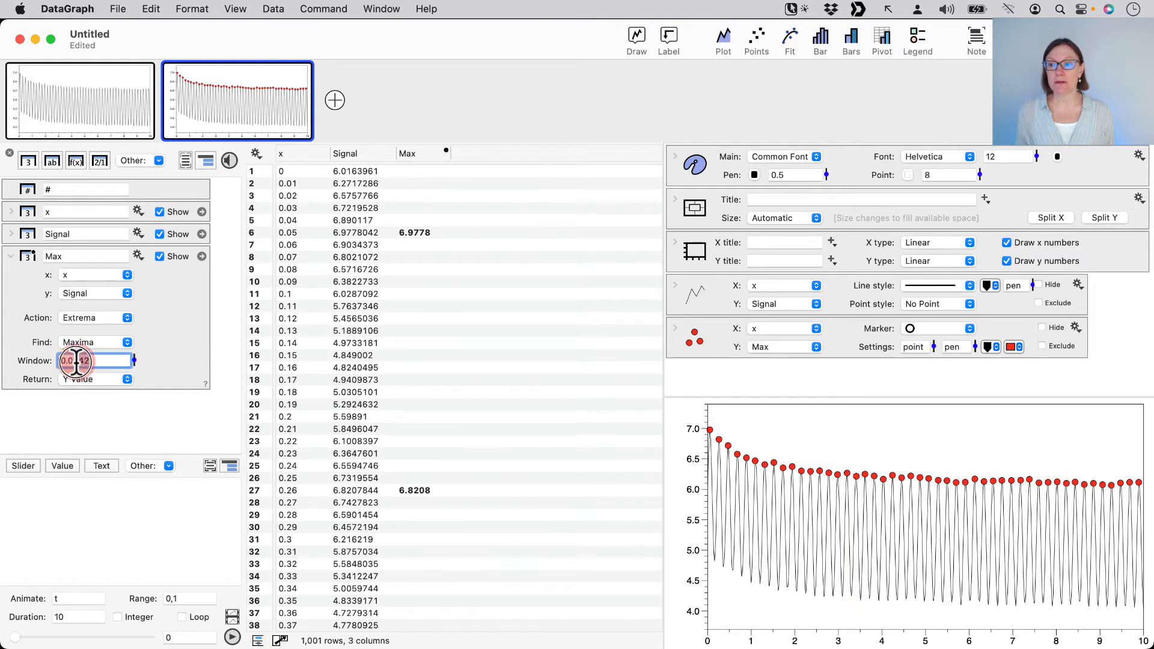
key(BackSpace)
key(BackSpace)
key(BackSpace)
key(BackSpace)
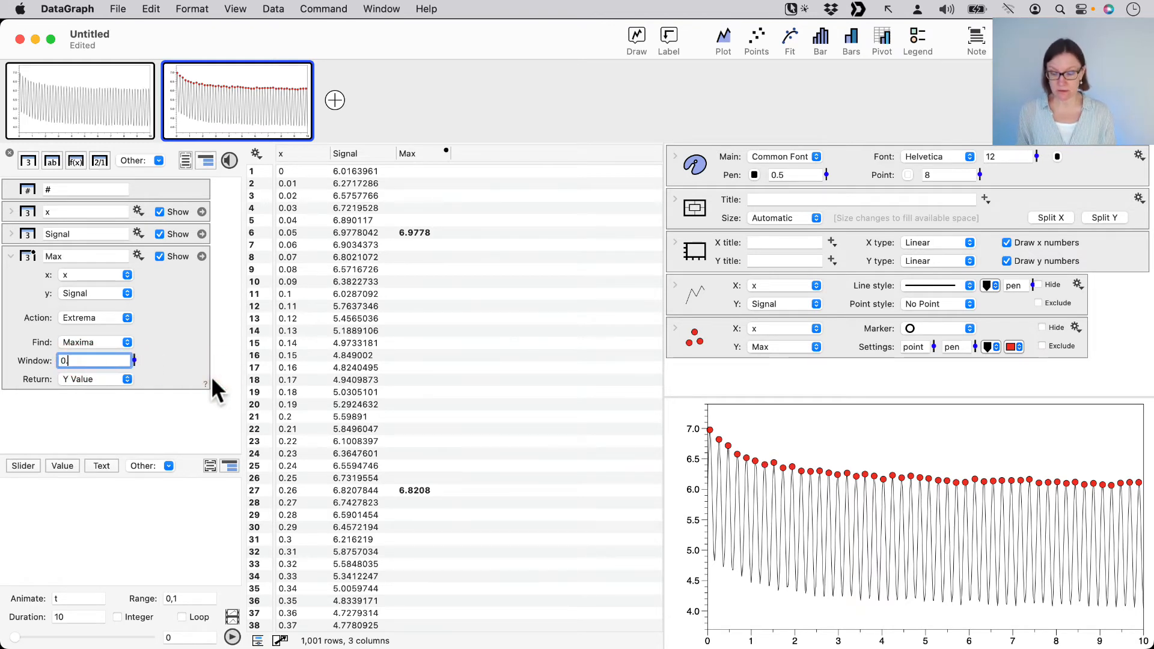
text(1)
key(Return)
click(131, 356)
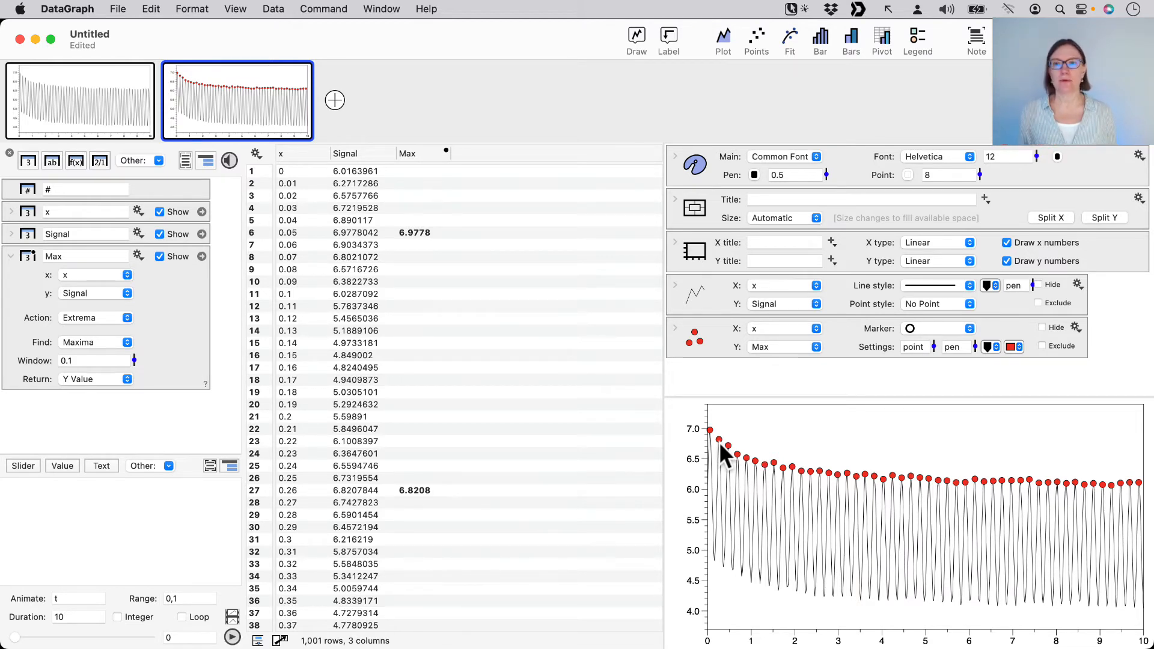
Duplicate the graph with the maxima markers and delete the Points command from the new copy
mouse_move(224, 96)
click(164, 114)
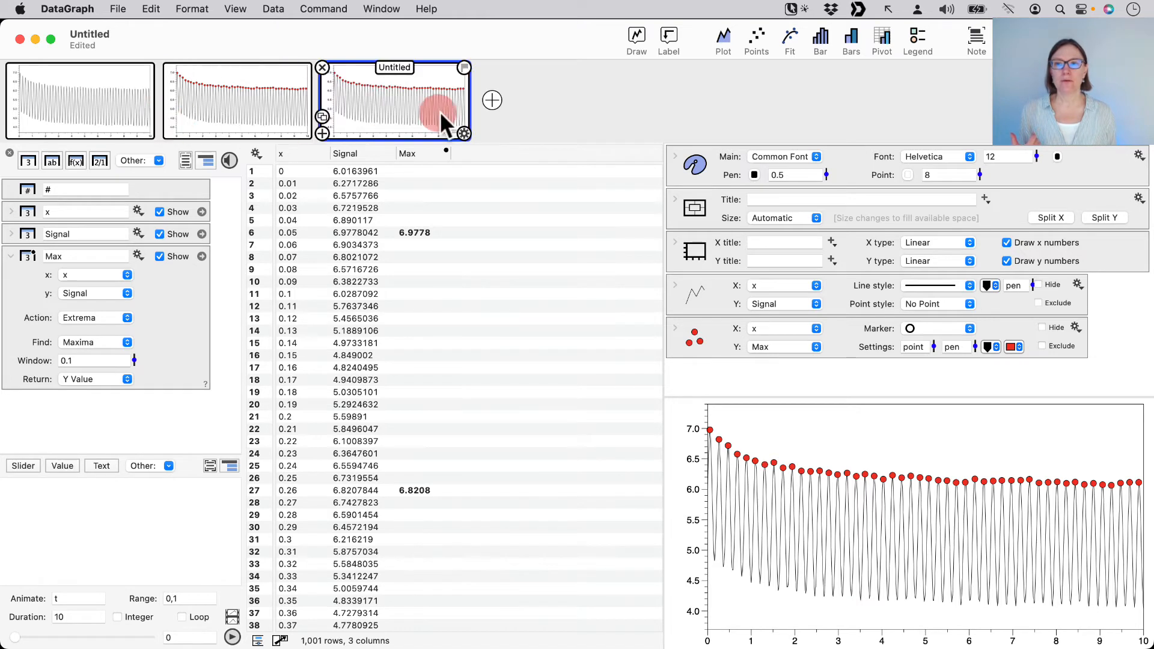
click(718, 334)
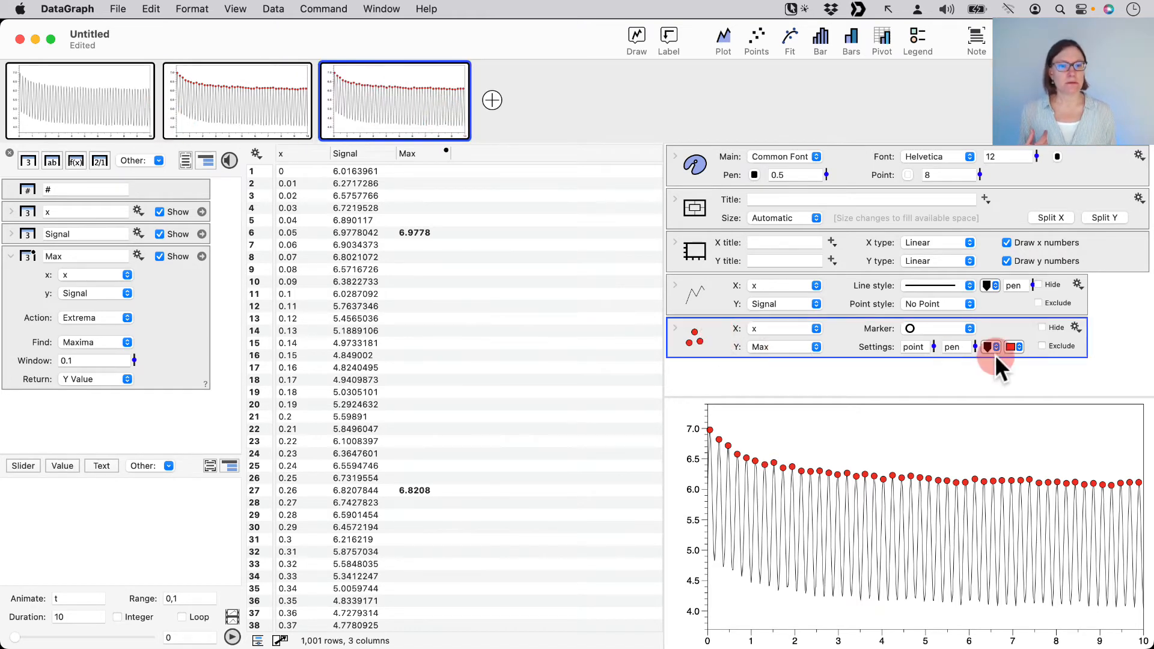
key(Delete)
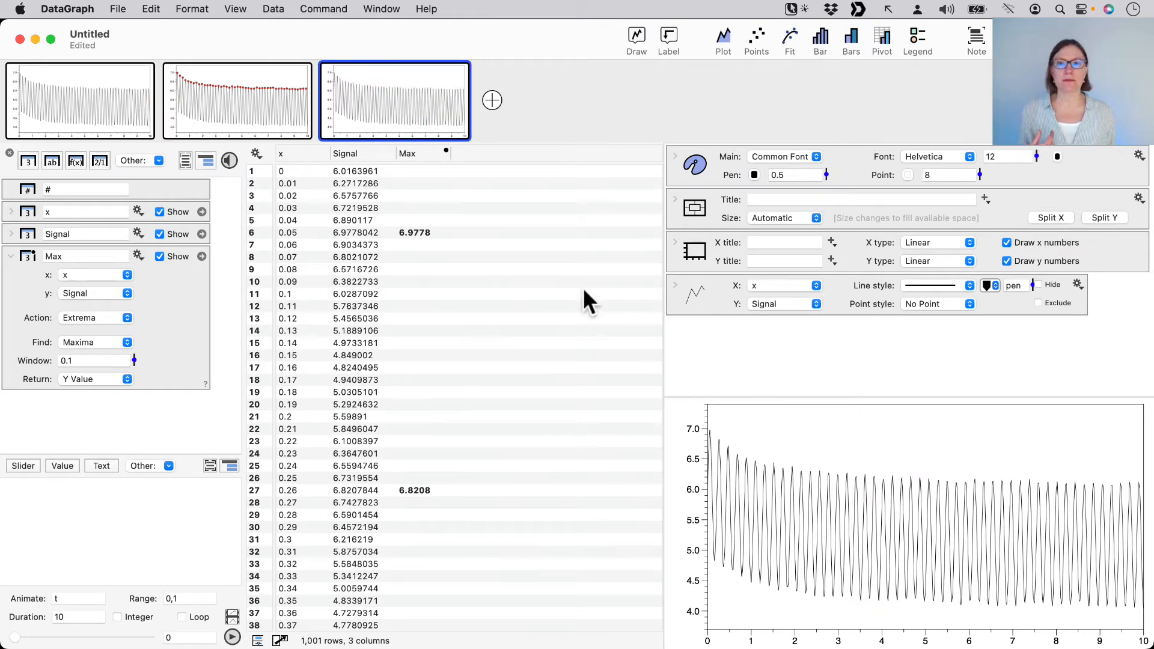
Add a line Plot command to the third graph with x as X and Max as Y, and select it
click(304, 150)
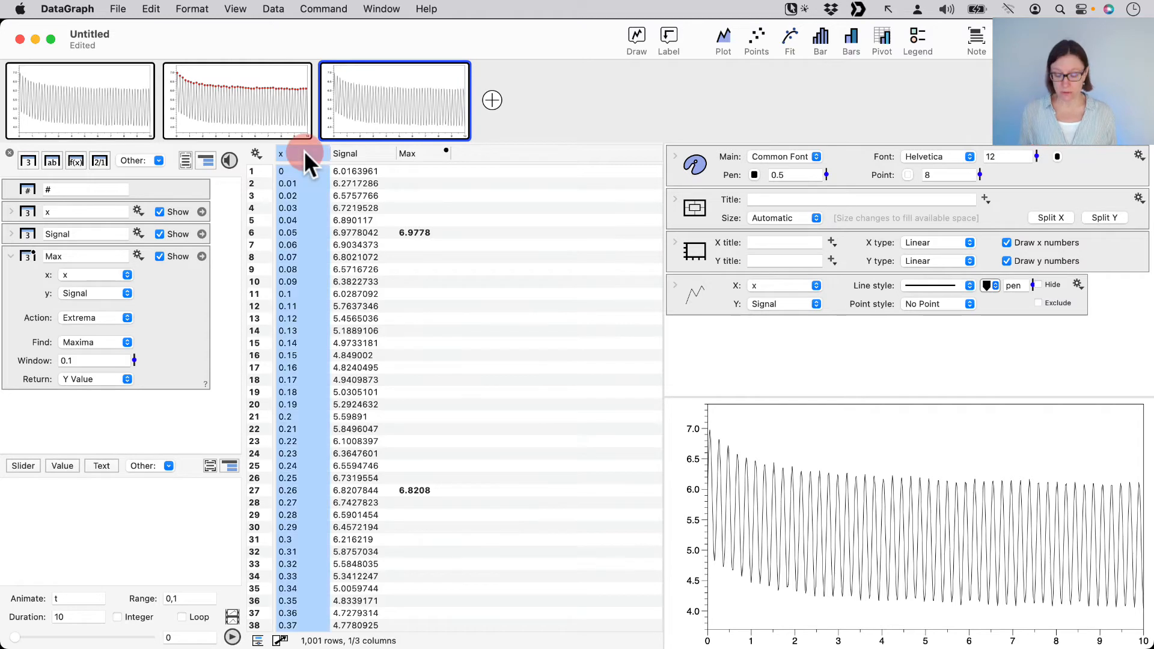
super+click(421, 155)
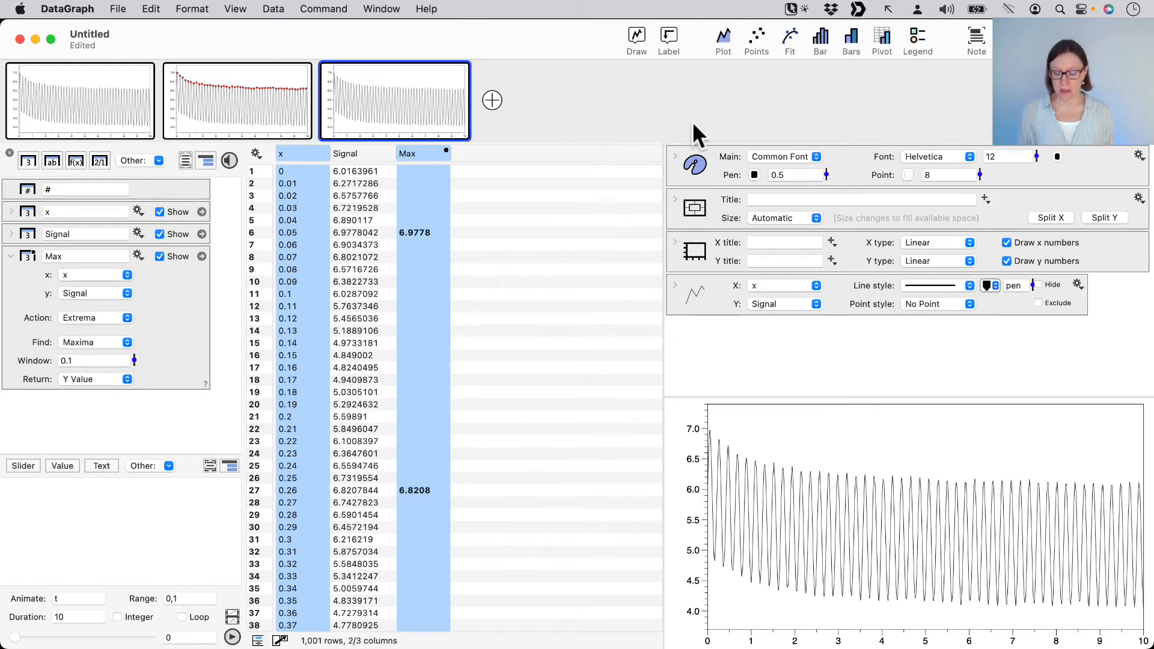
click(723, 43)
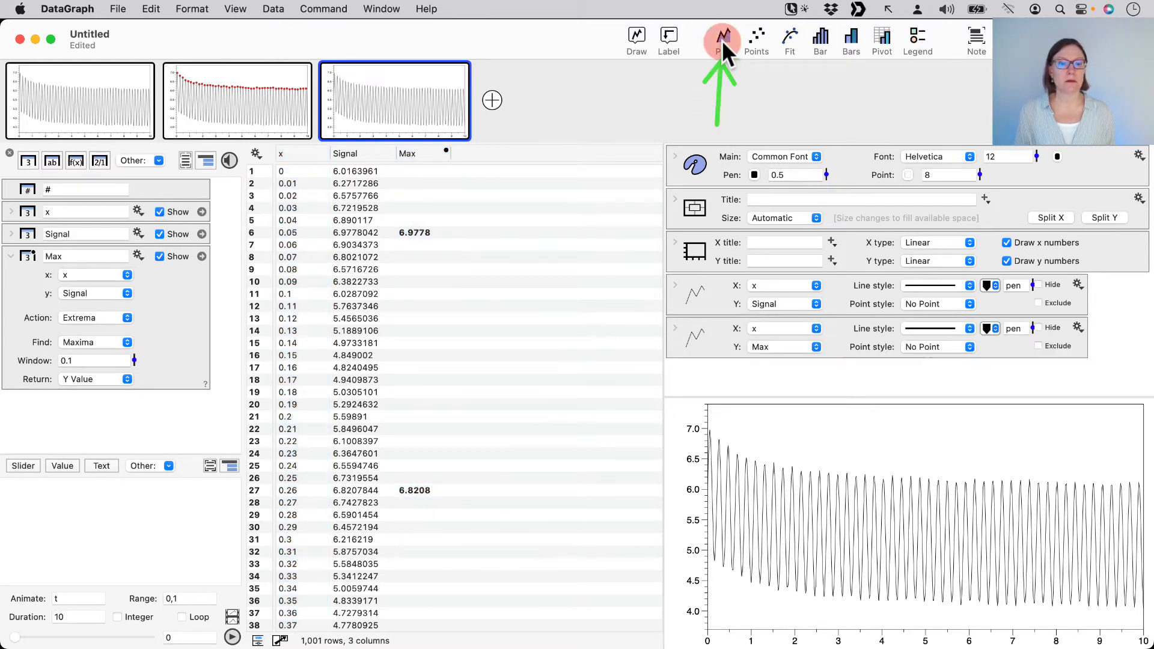
click(700, 341)
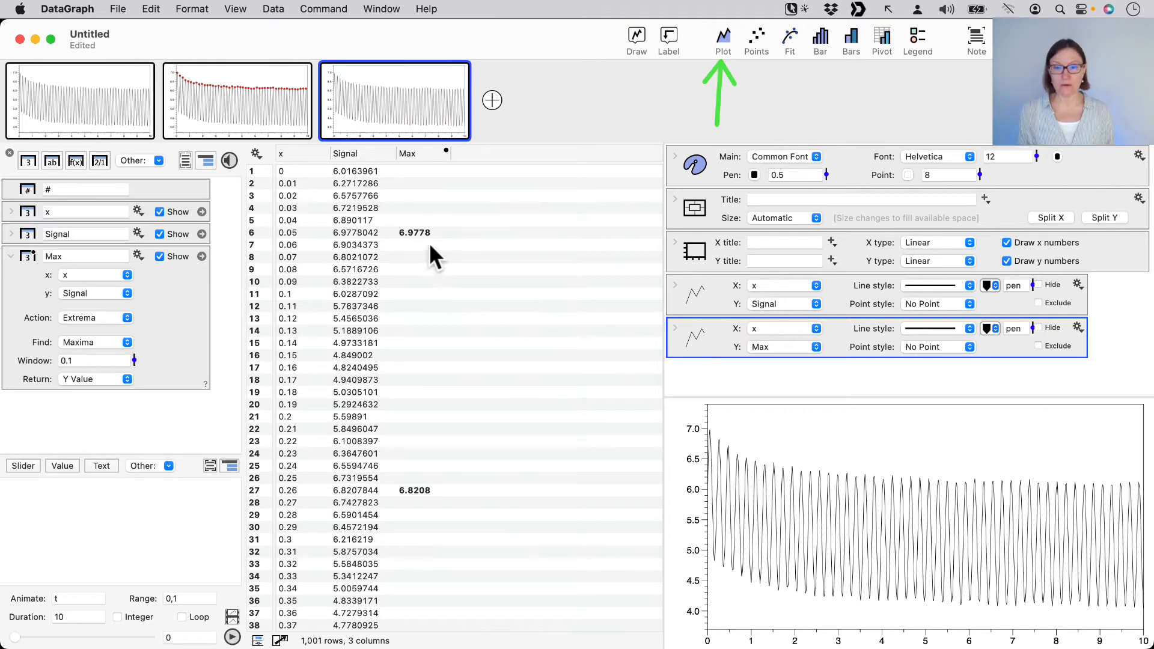
drag(415, 242, 416, 475)
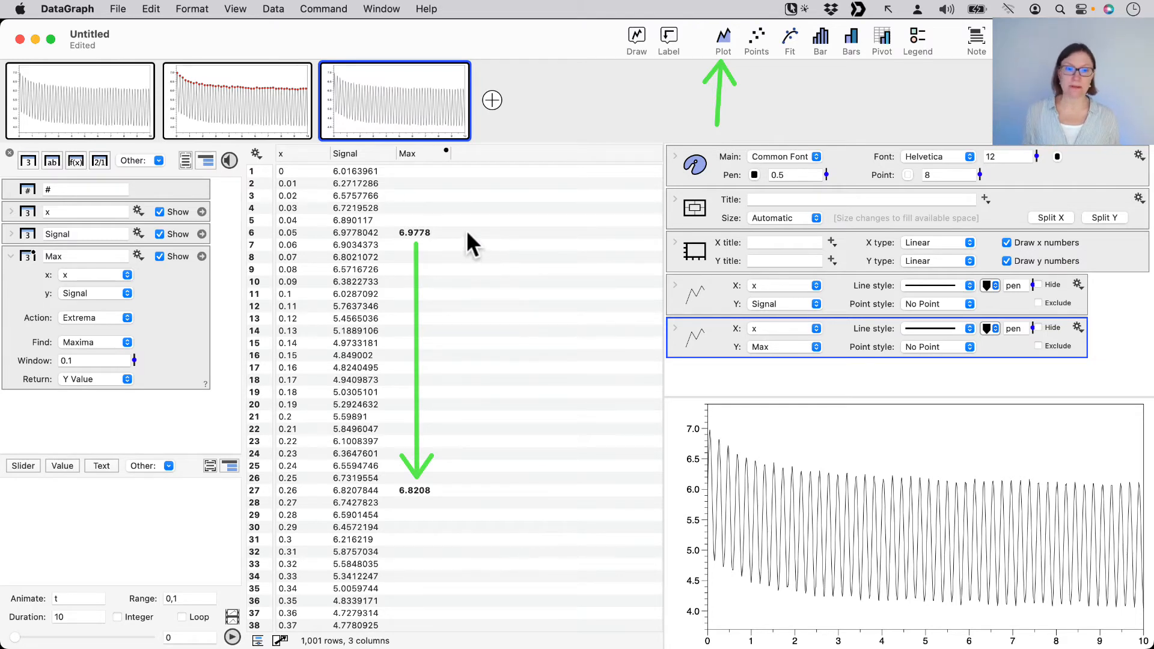
Bridge the gaps in the data of the third graph's Max line and set its line width to 3
click(673, 325)
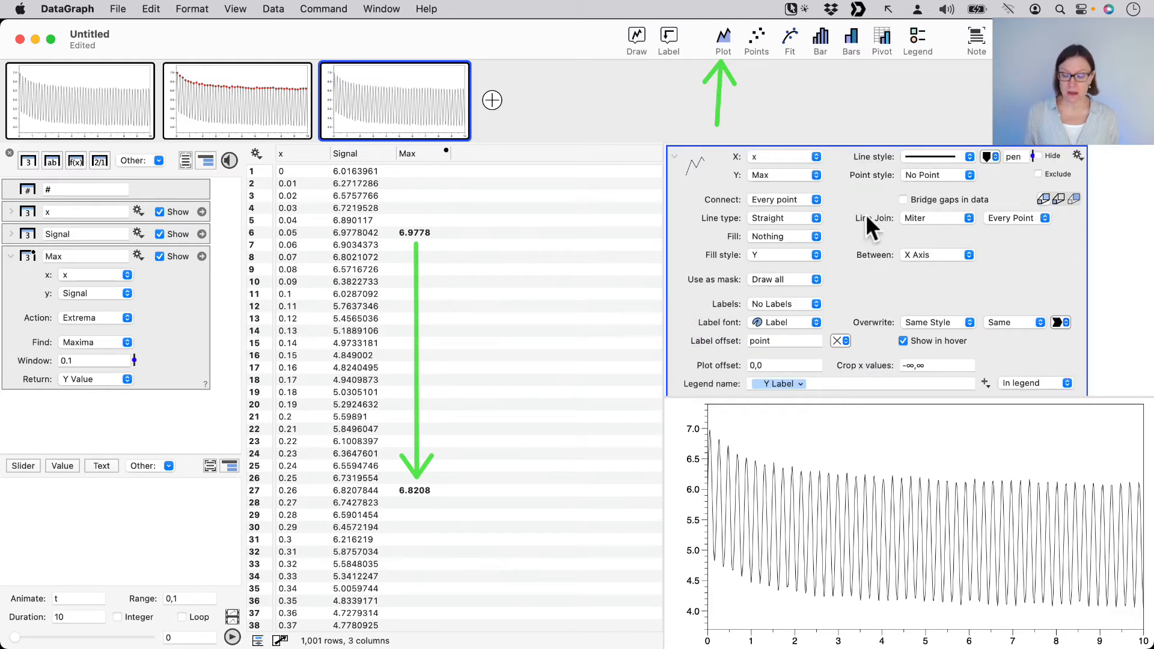
click(831, 198)
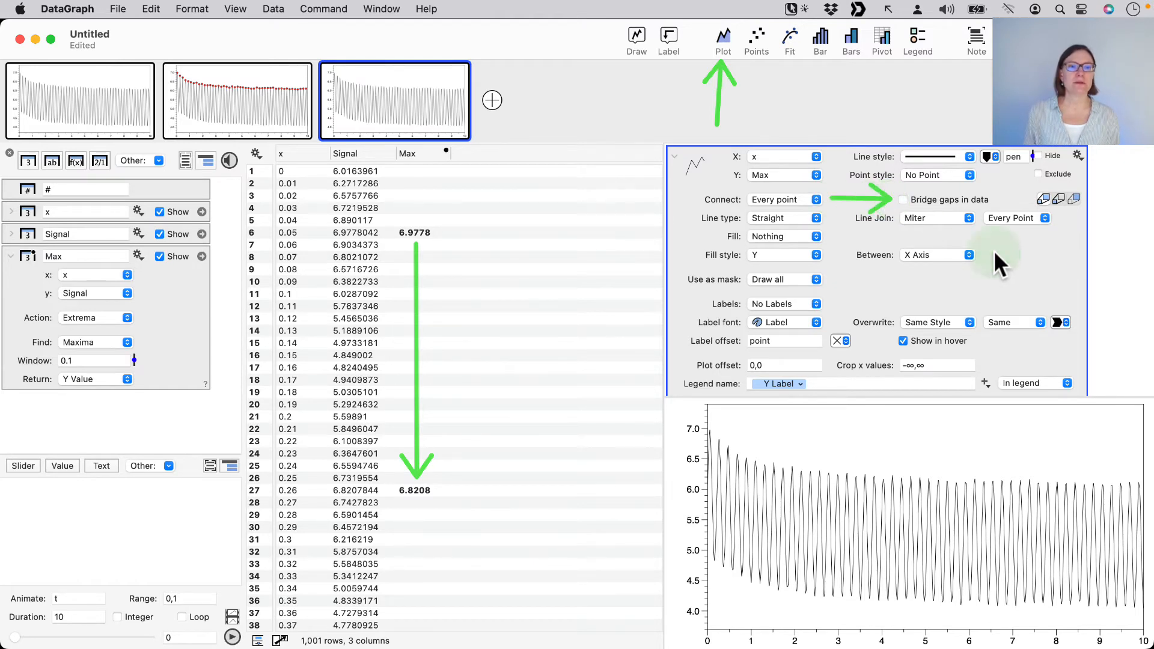
click(904, 198)
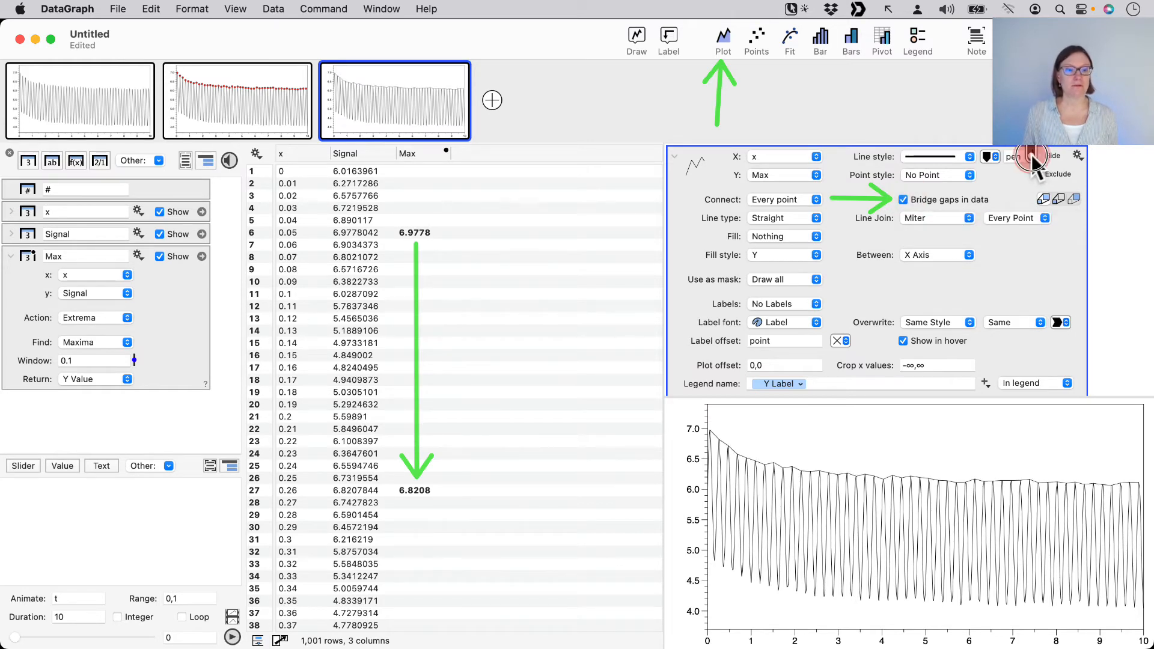
drag(1032, 155, 1032, 154)
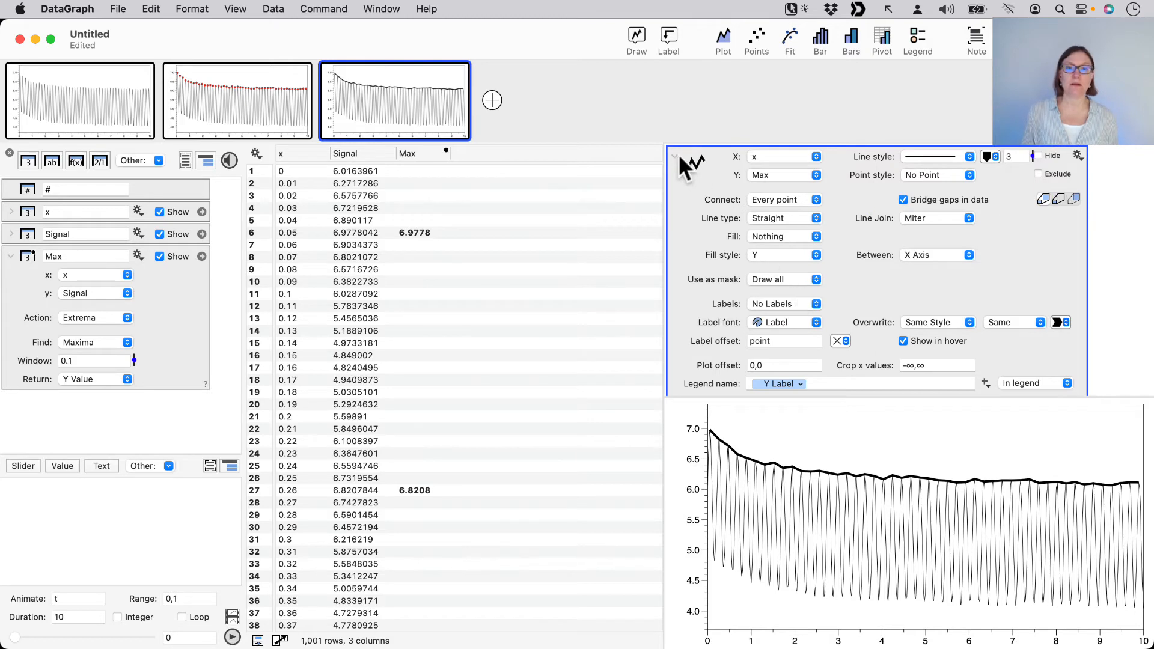
Try the Smooth line type on the Max line and restore the Straight type
click(790, 218)
click(784, 247)
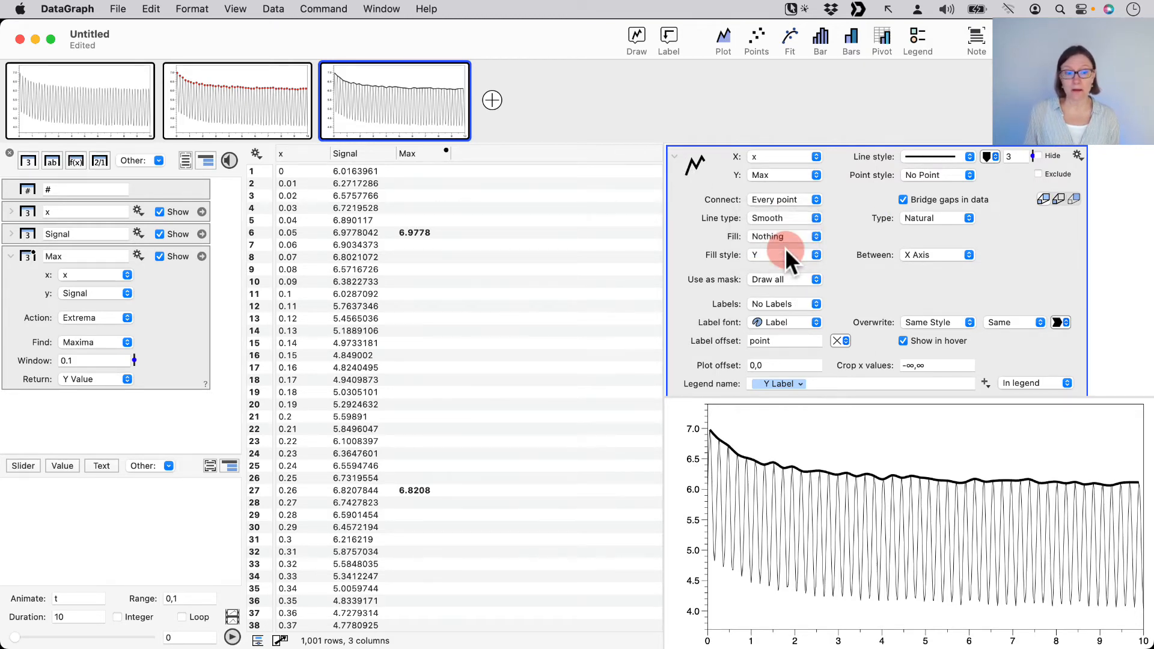
click(780, 213)
click(777, 185)
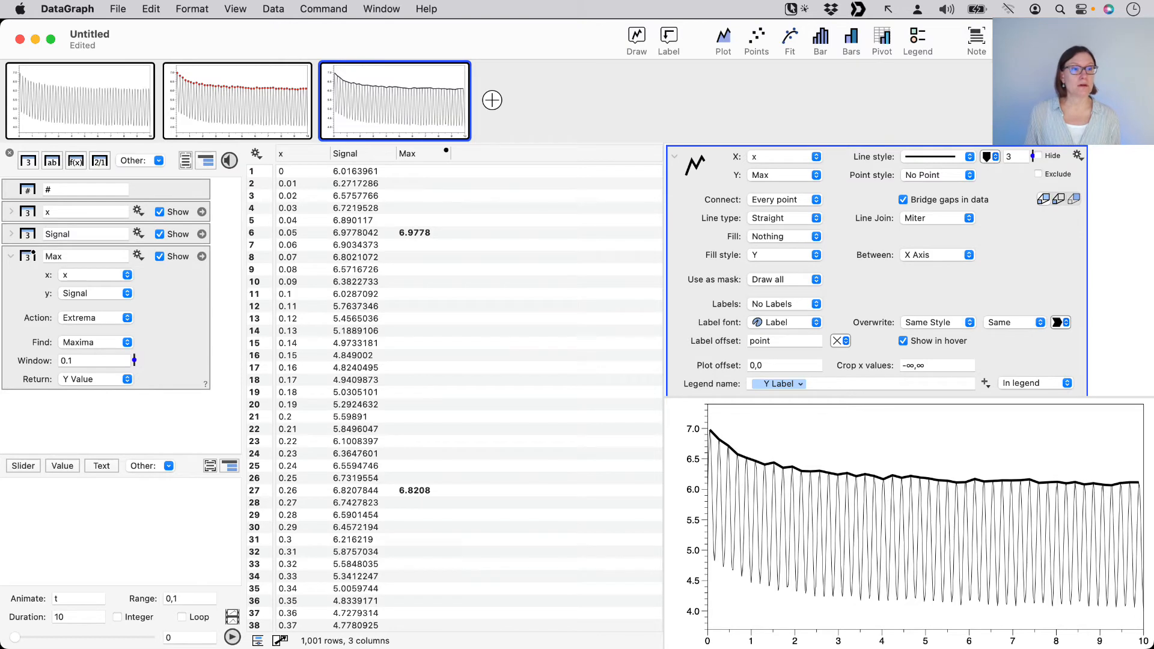
key(alt)
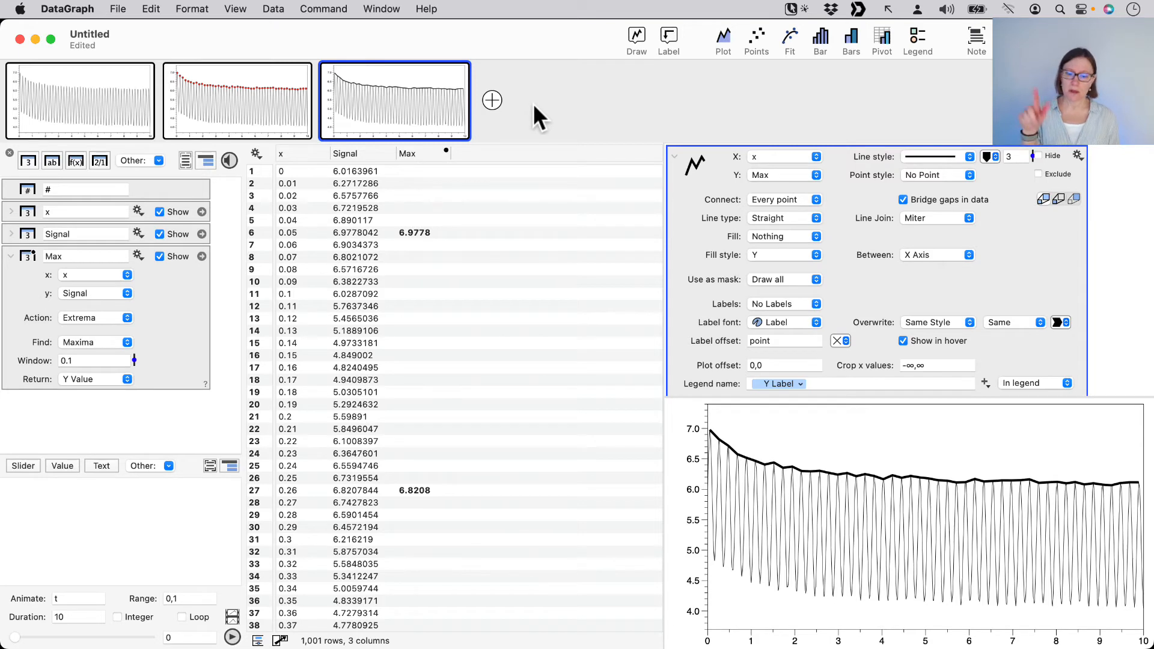
Discard the newly added blank graph and duplicate the third graph instead
click(491, 98)
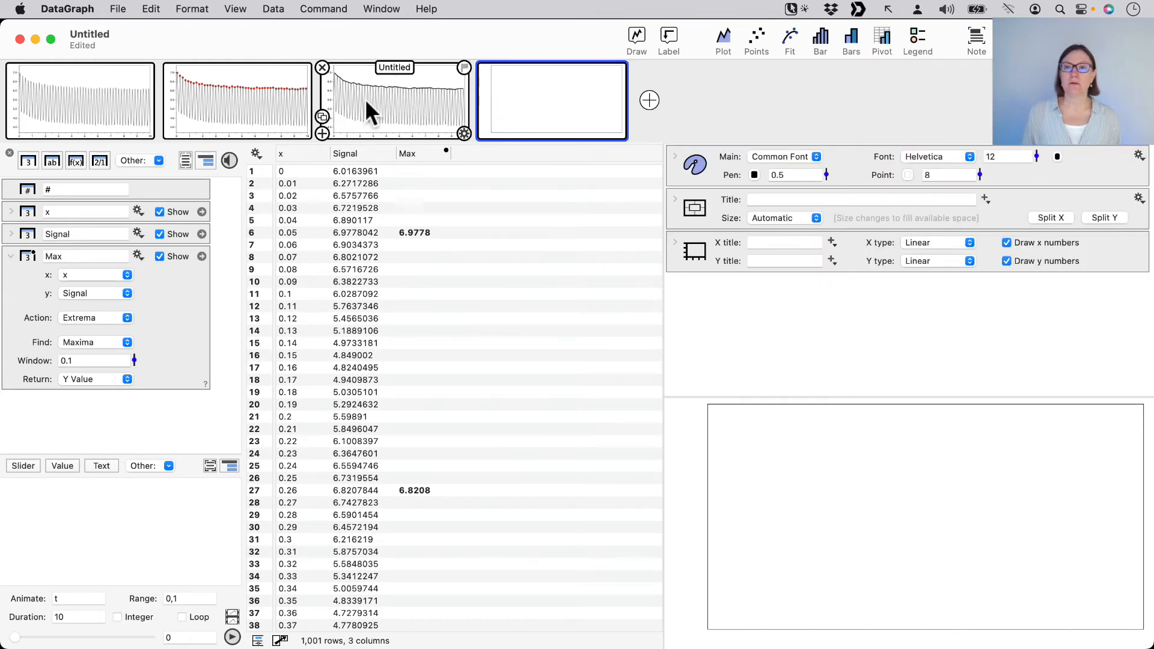
click(480, 66)
click(369, 114)
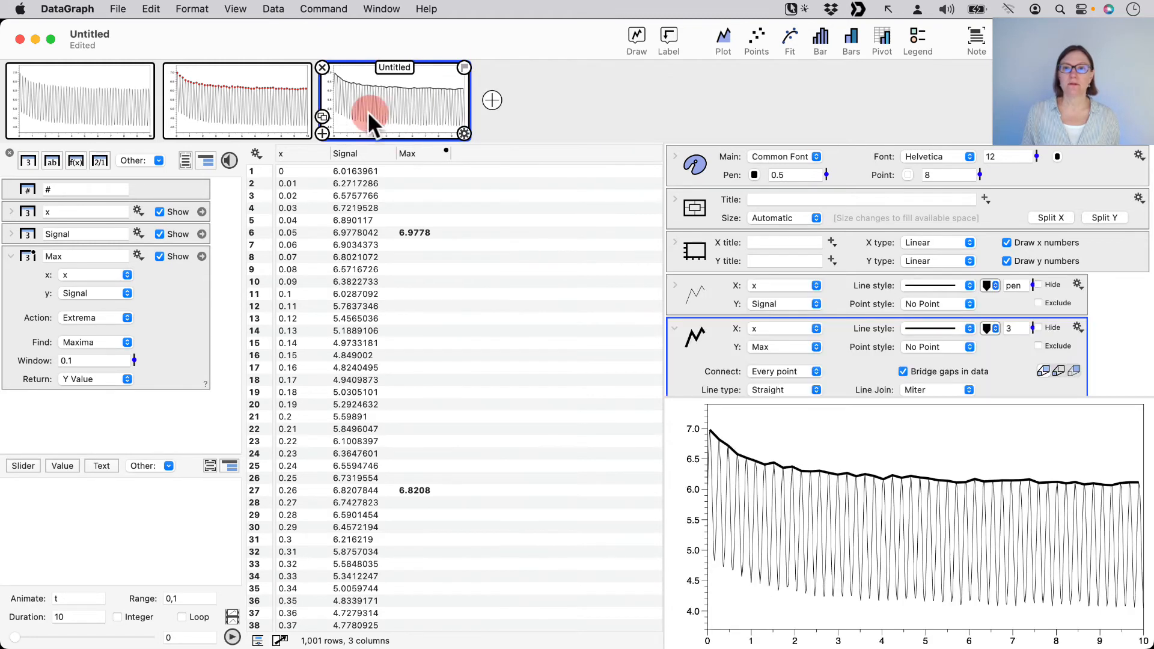
click(322, 113)
click(563, 108)
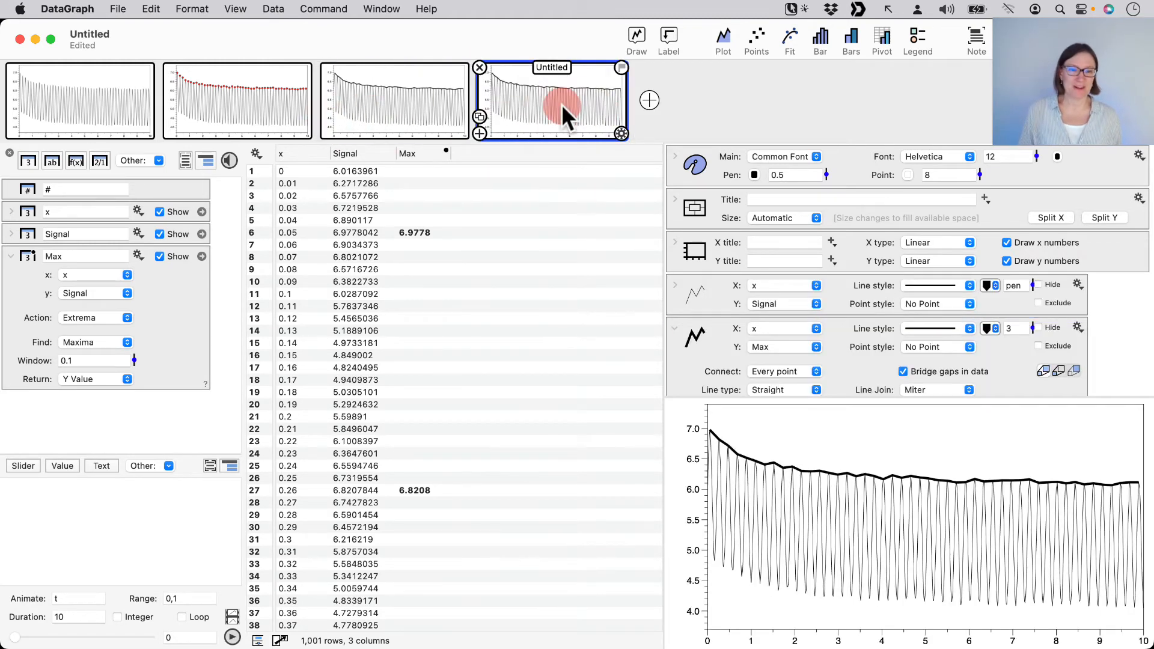
Hide and delete the Max line Plot command in the fourth graph, keeping only the Signal plot
click(685, 332)
click(732, 394)
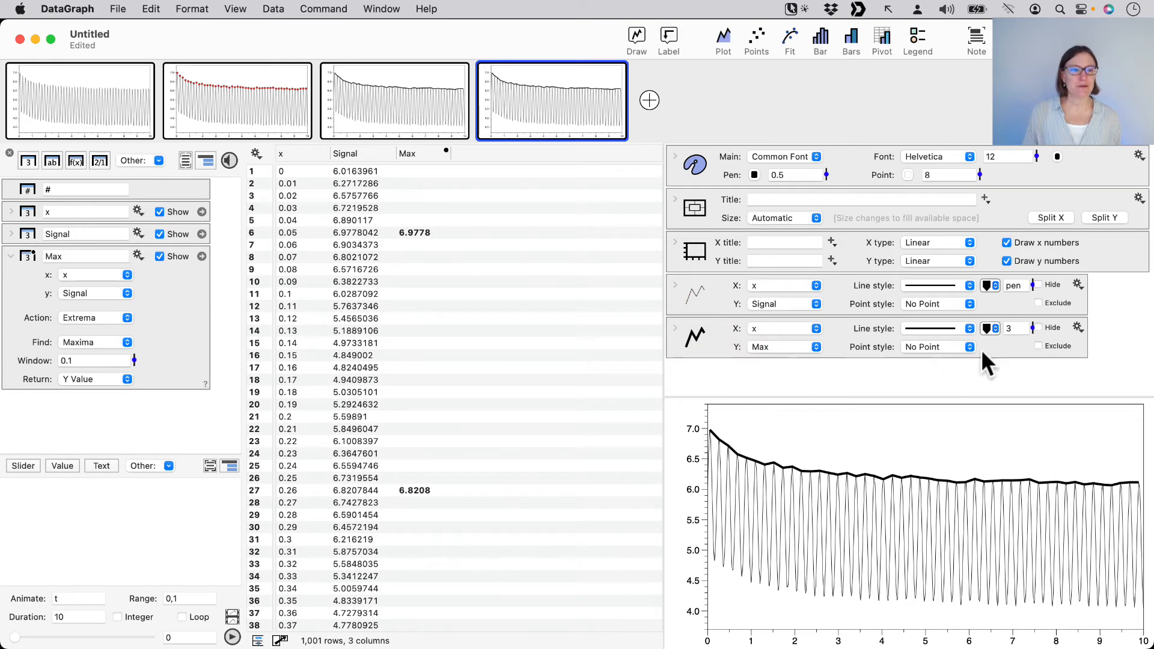
click(1051, 328)
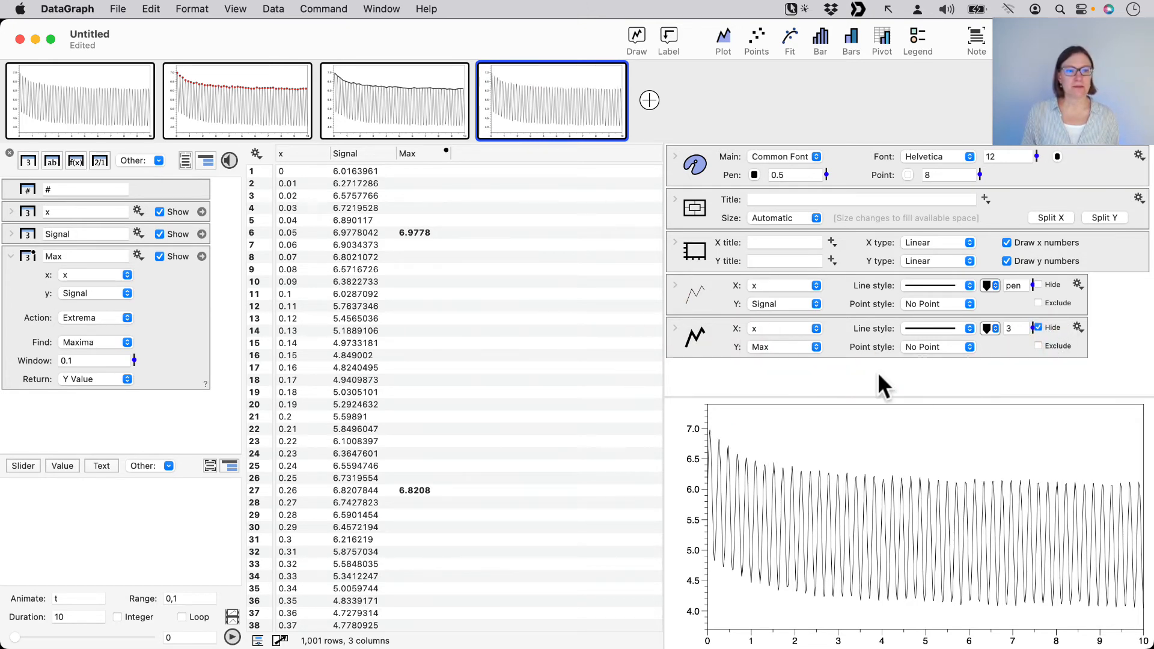
click(716, 340)
key(Delete)
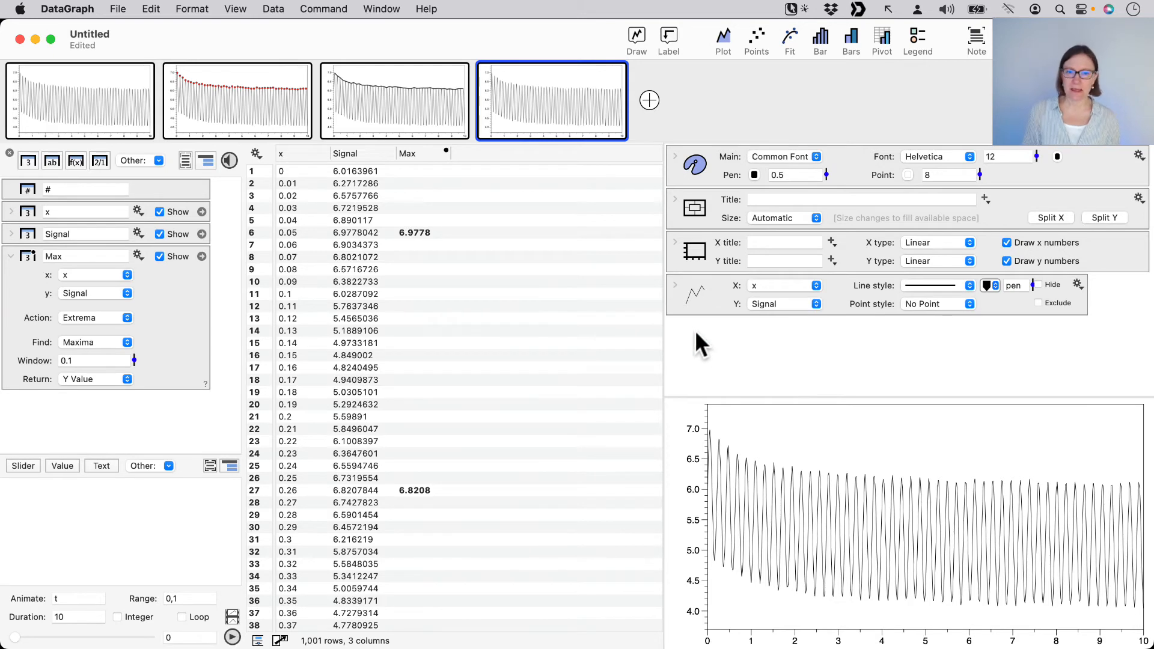
Add a Fit command to the fourth graph with x as X and Max as Y, using a Polynomial fit function
click(285, 152)
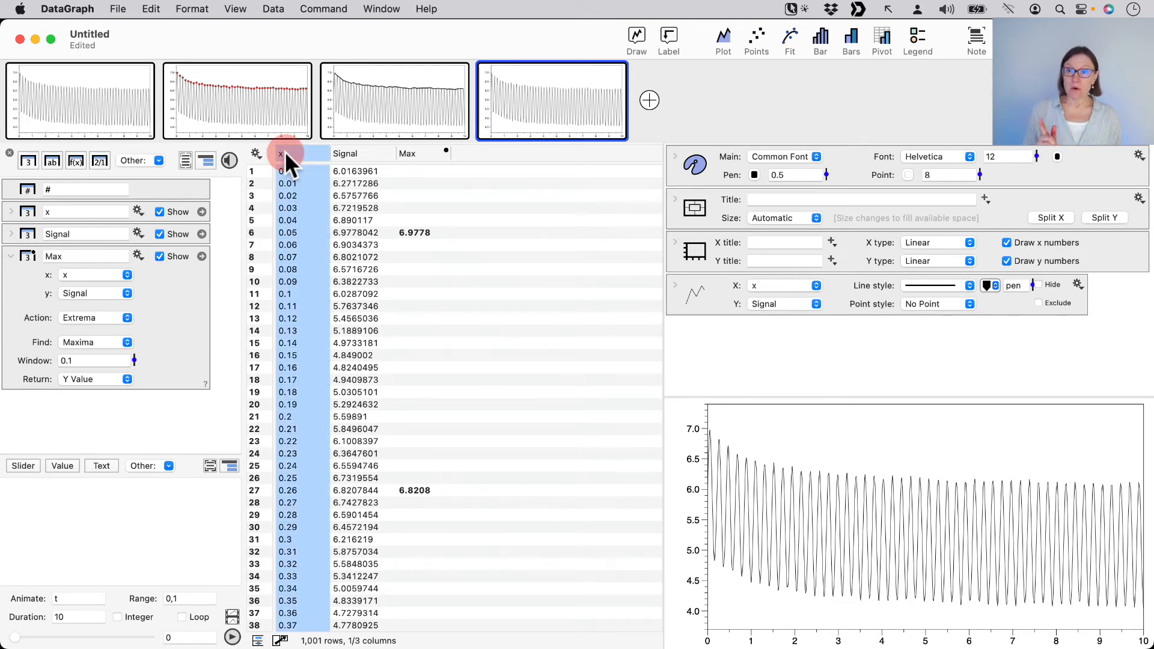
super+click(425, 150)
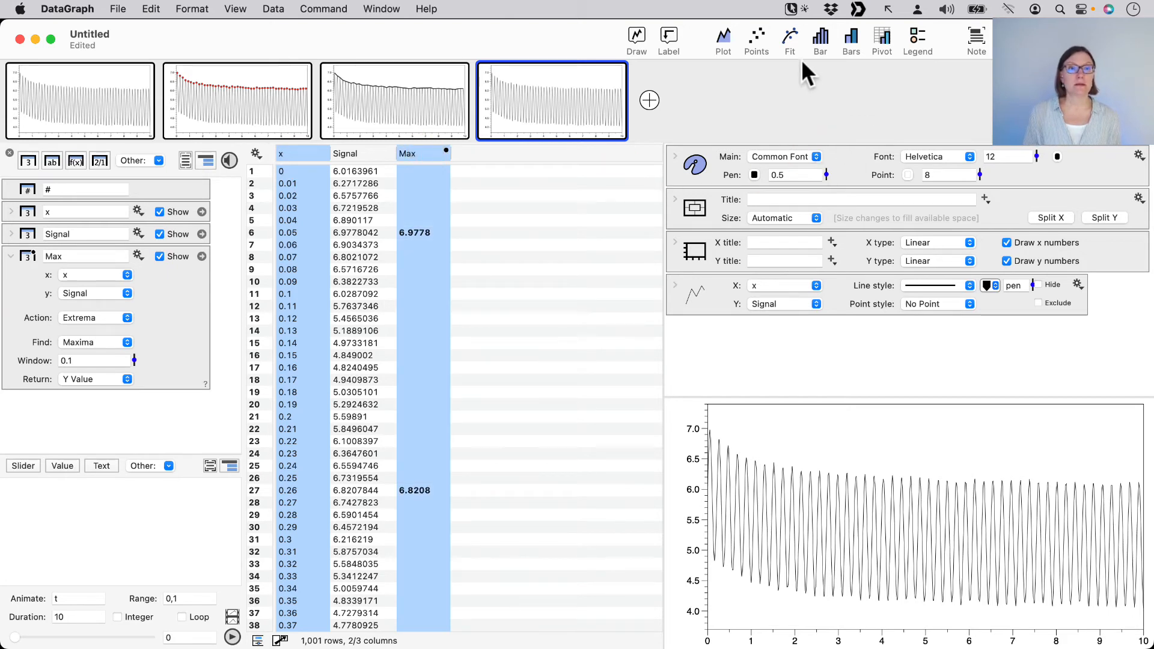
click(790, 36)
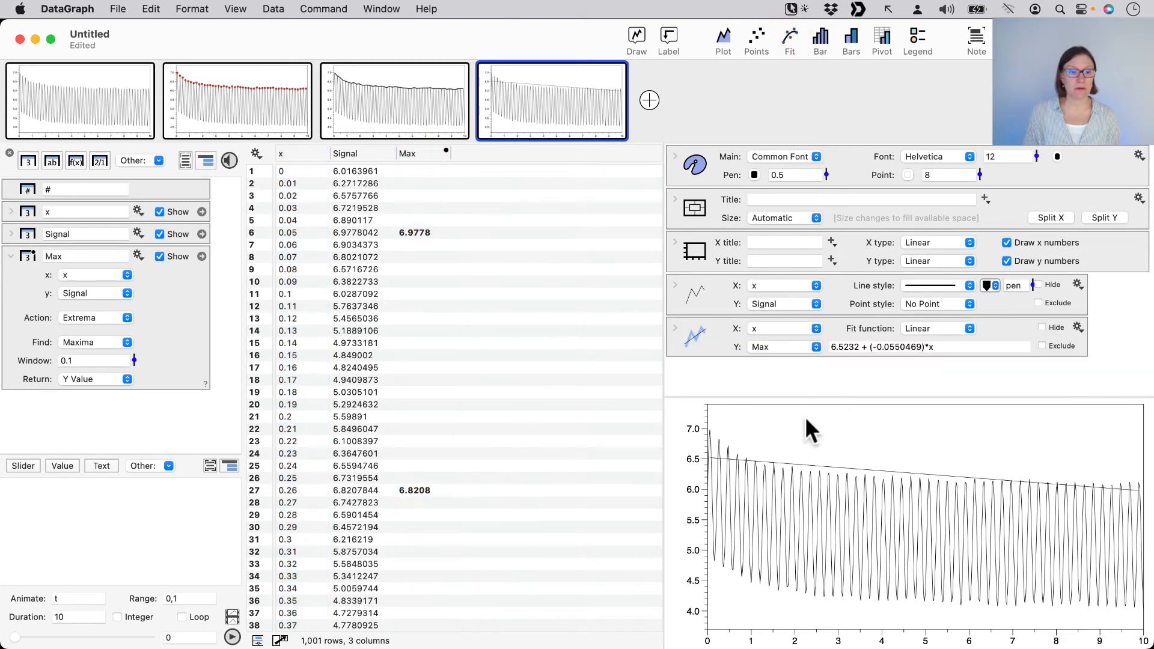
click(948, 330)
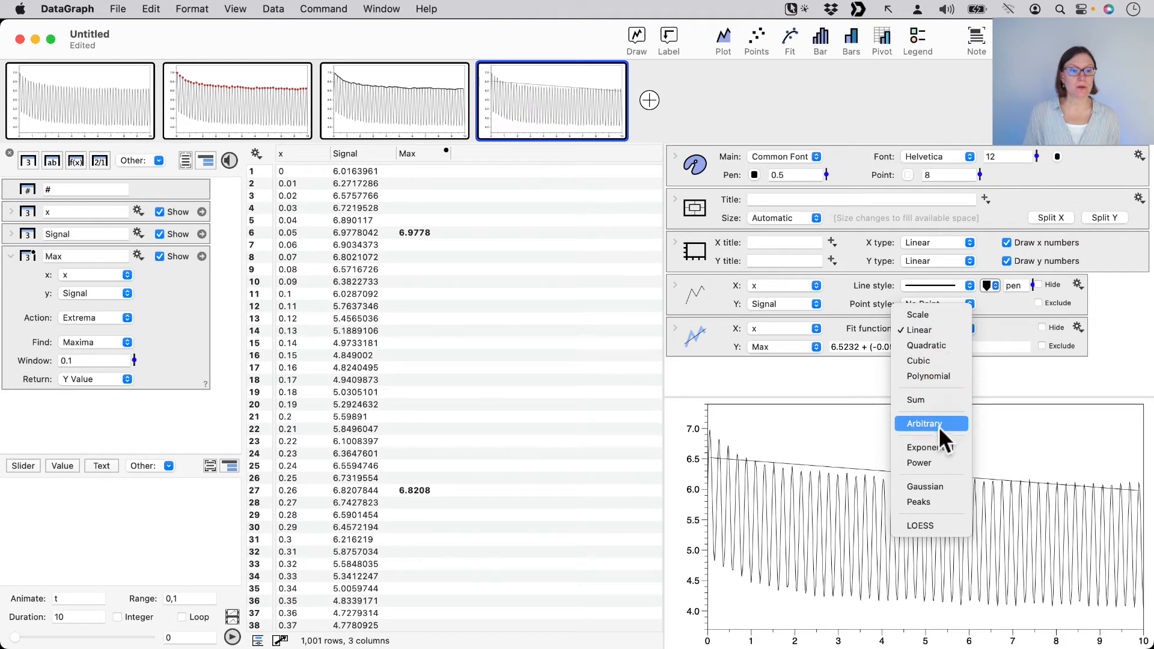
click(925, 376)
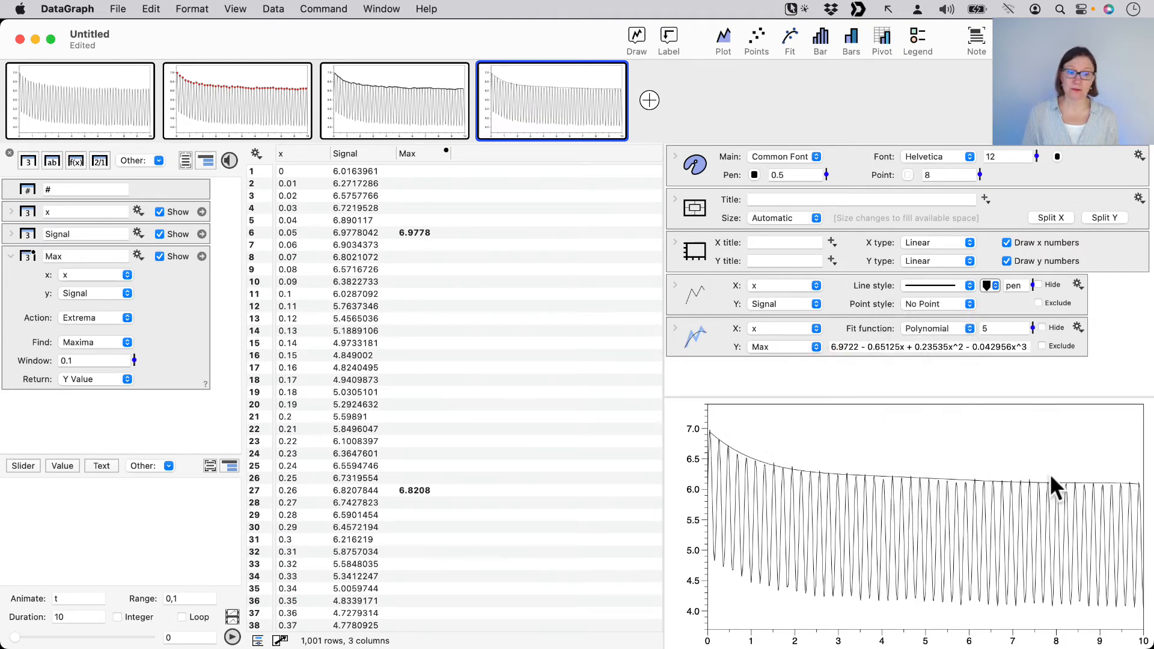
click(987, 286)
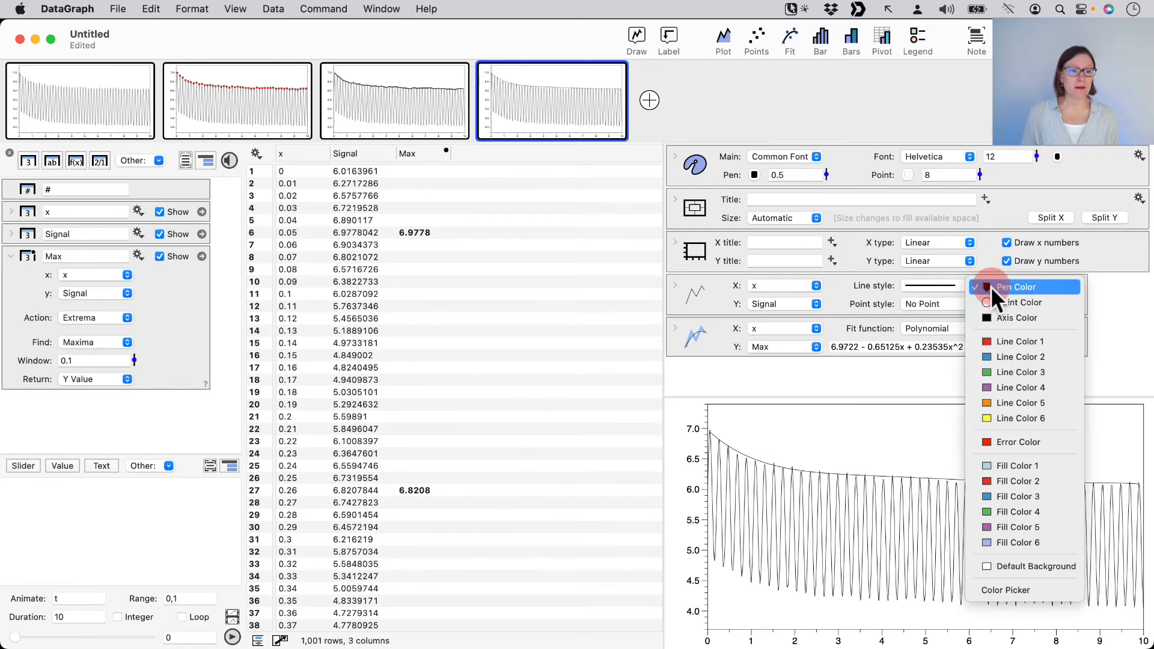
click(997, 341)
key(super+z)
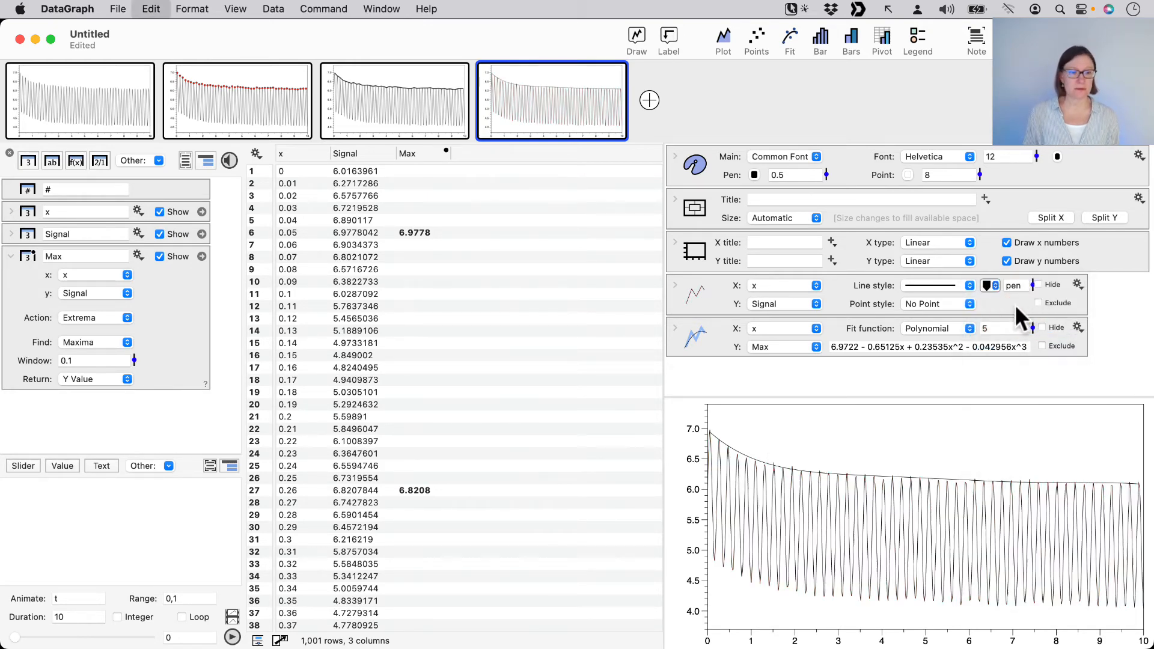
Format the polynomial fit curve with the red Line Color 1 and a line width of 3
click(676, 326)
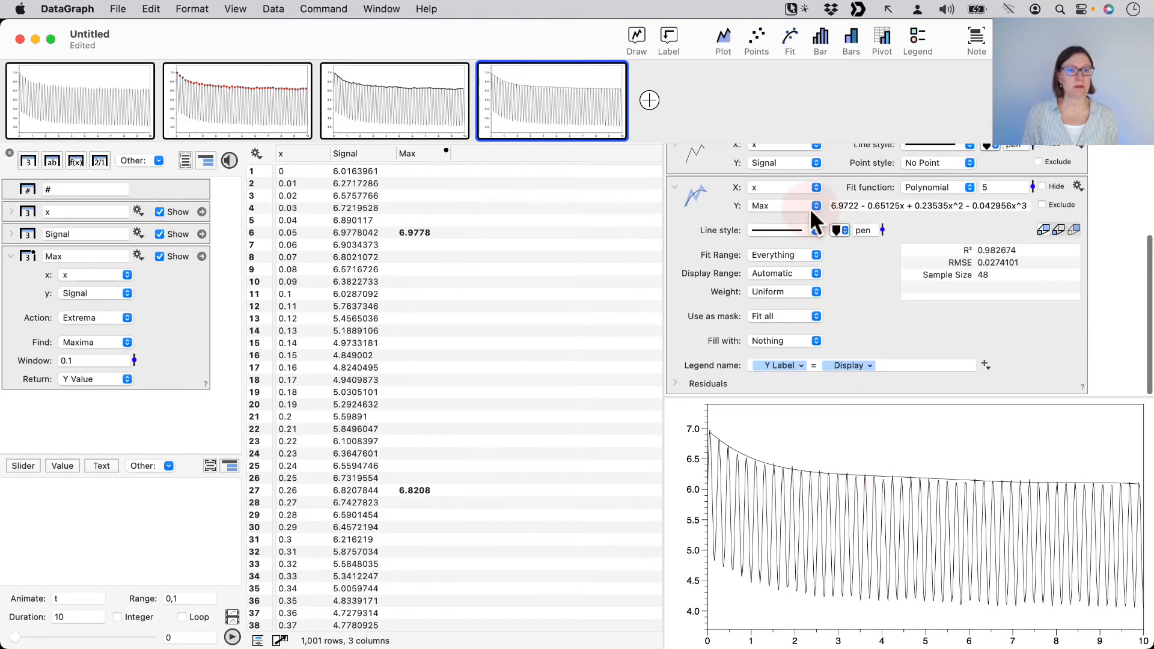
click(841, 230)
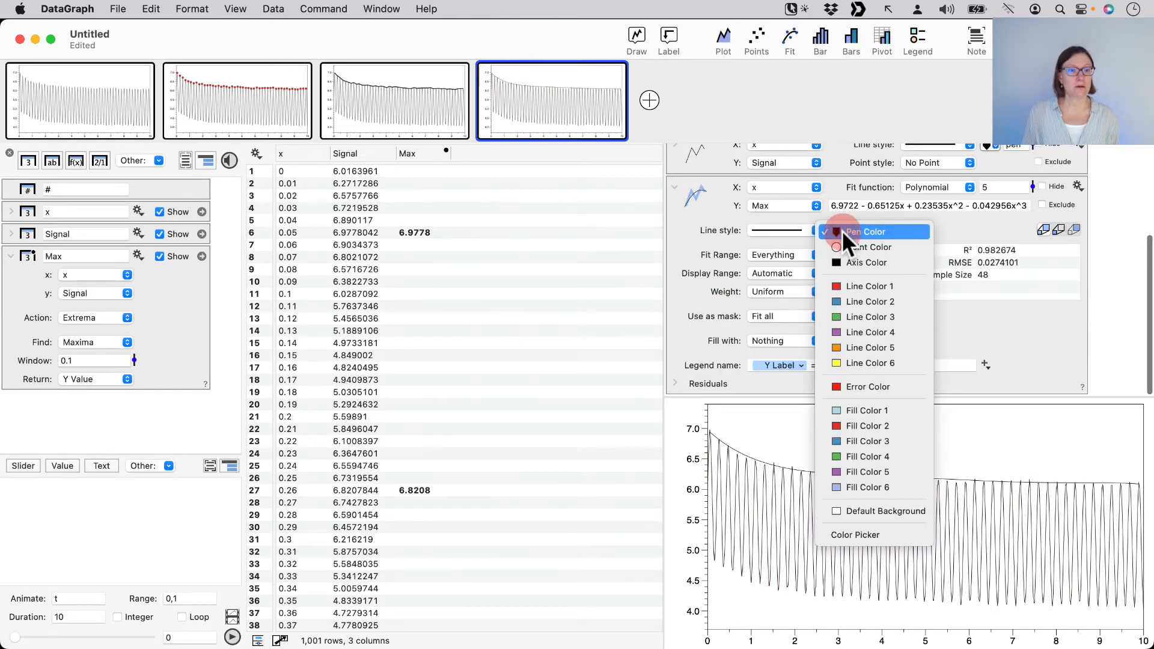
click(852, 284)
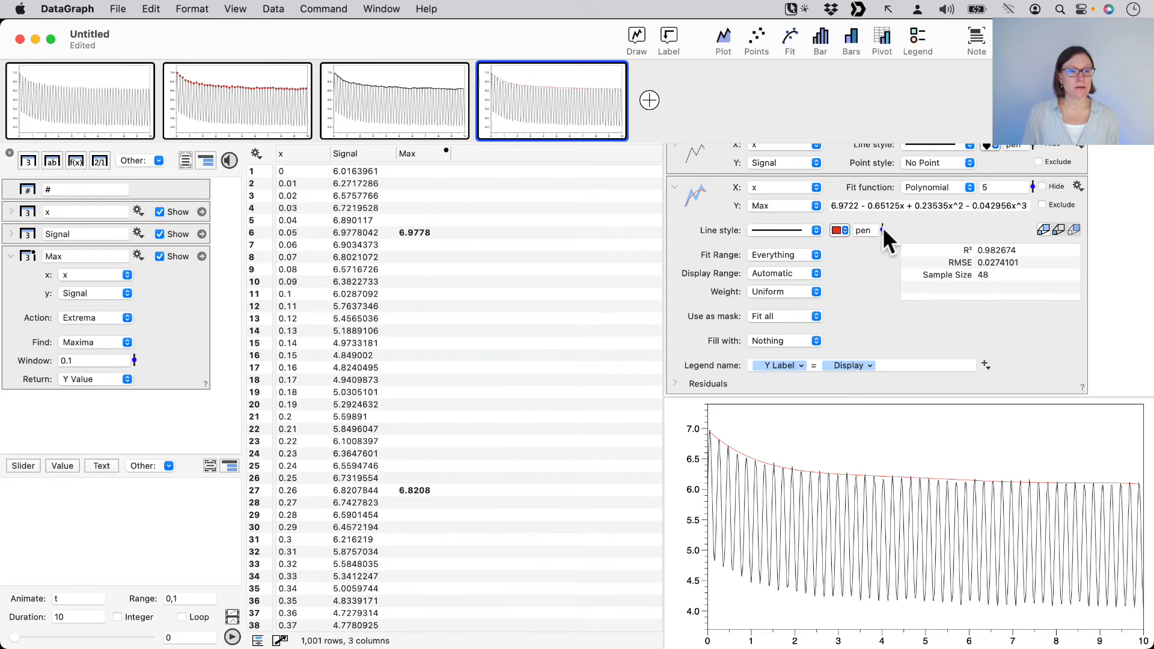
drag(882, 228, 879, 215)
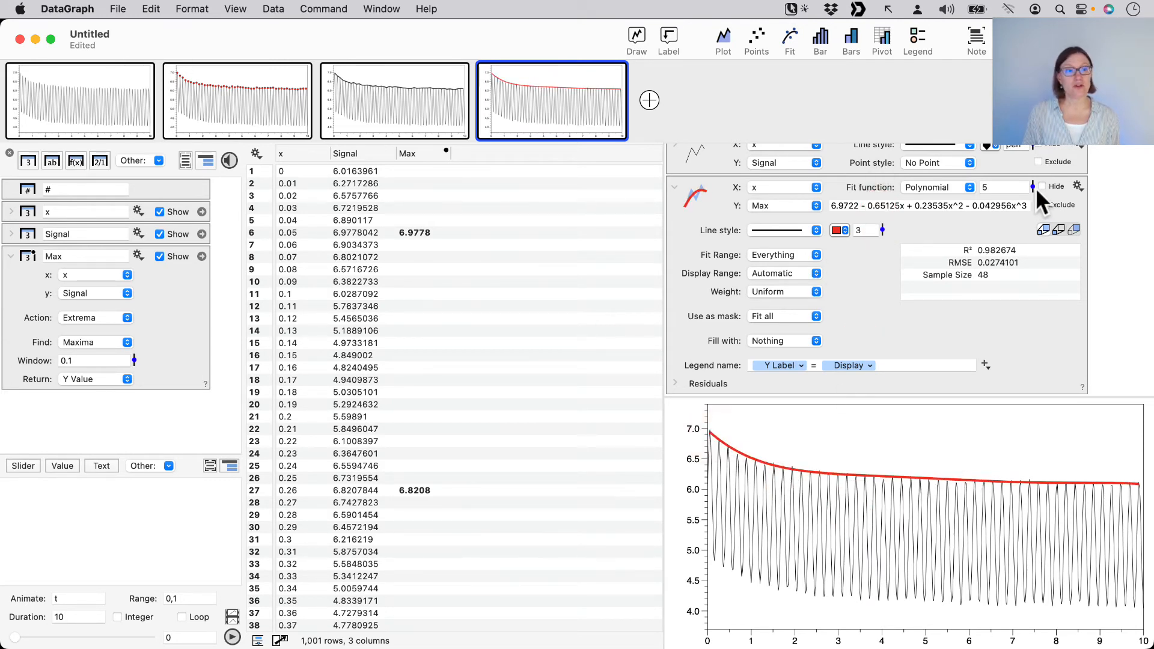
Try degree 21 for the polynomial fit, settle on degree 9, and collapse the fit's settings
drag(1030, 185, 1028, 147)
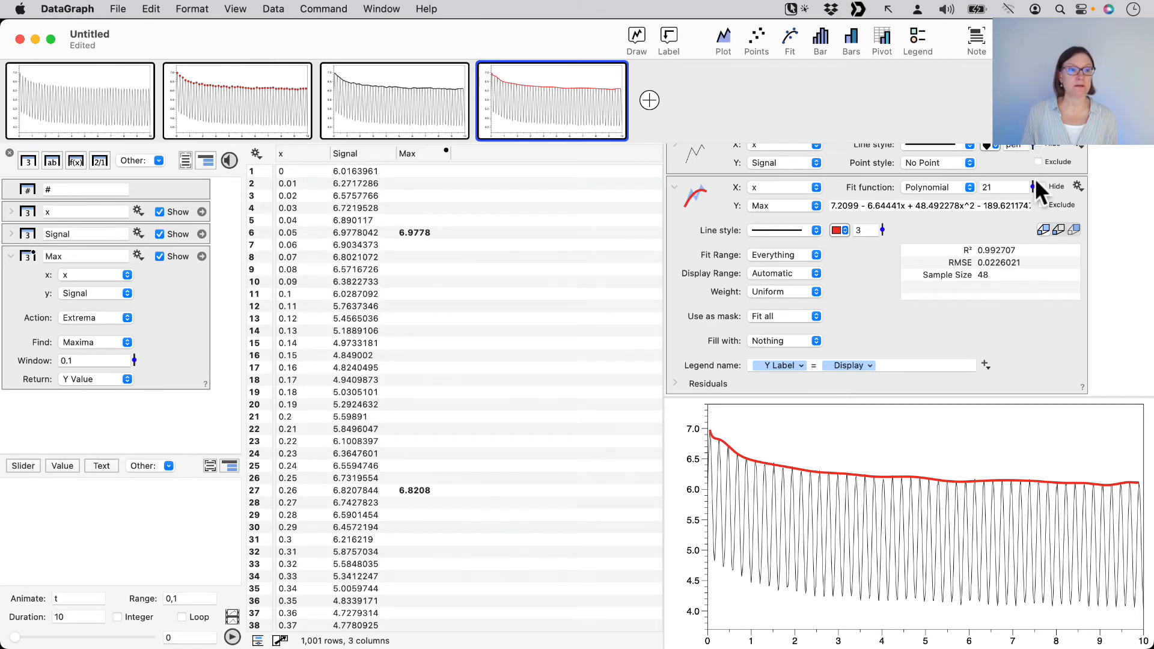
drag(1030, 185, 1031, 202)
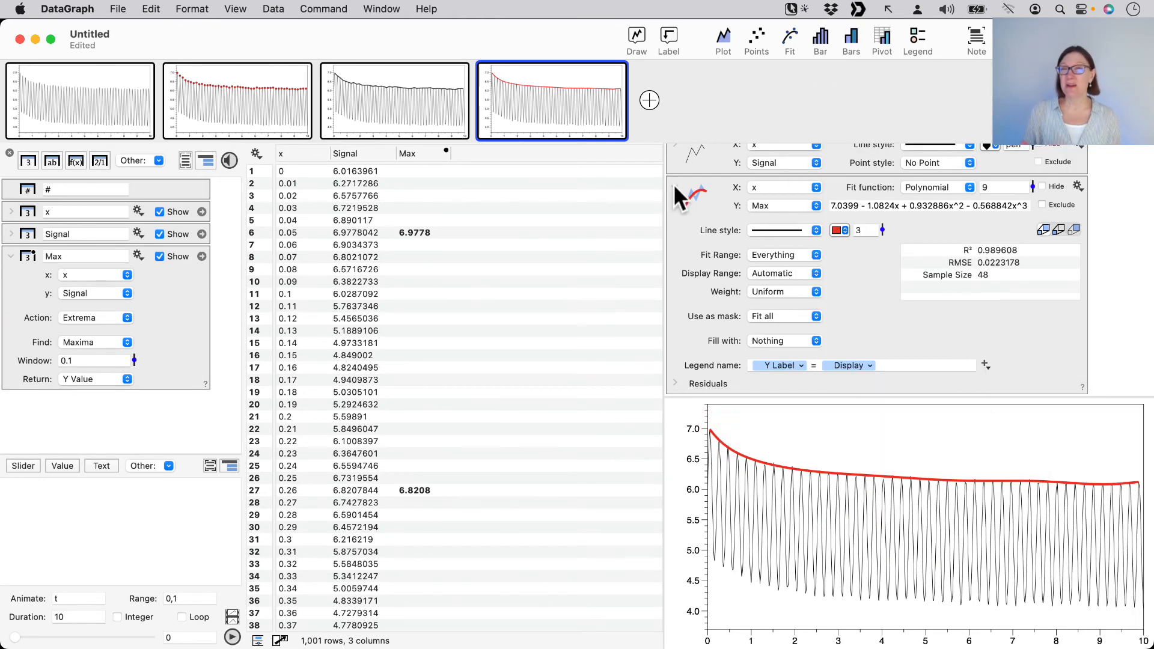
click(673, 184)
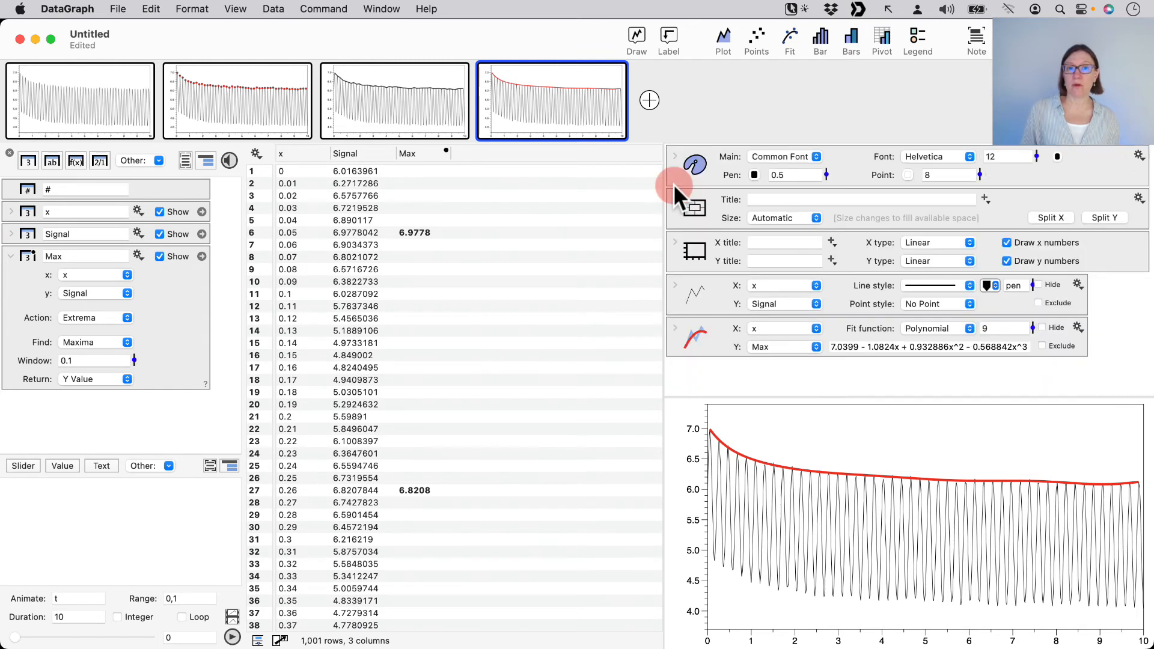
Duplicate the fourth graph and change the copy's fit function to LOESS
mouse_move(543, 130)
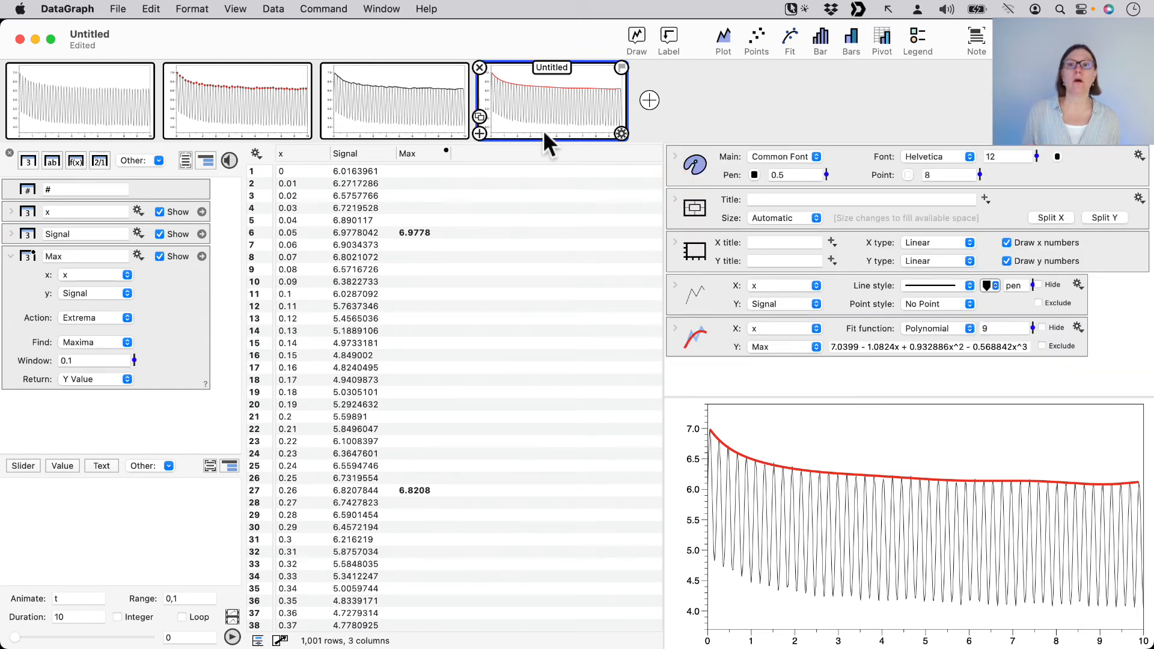
click(479, 116)
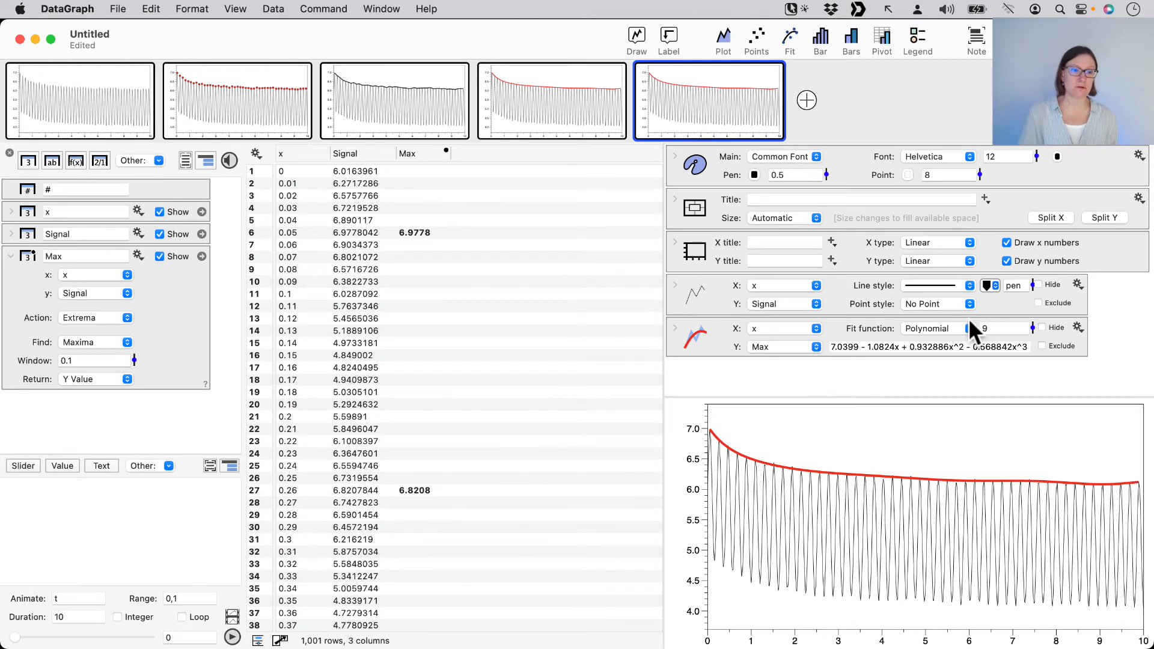
click(939, 328)
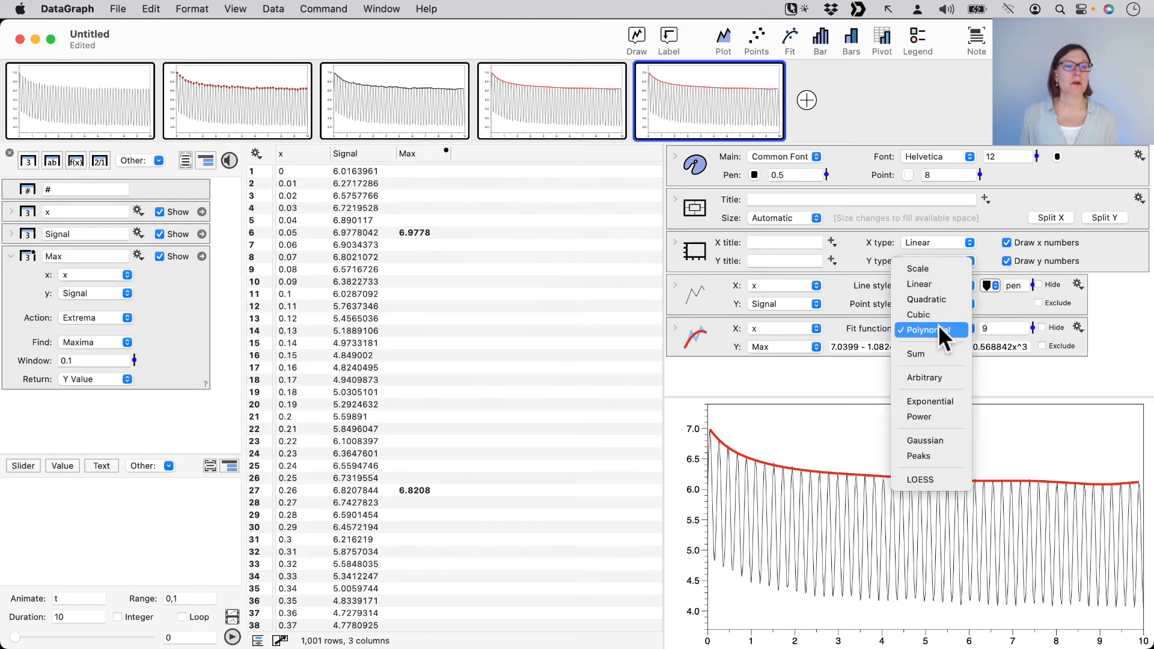
click(936, 476)
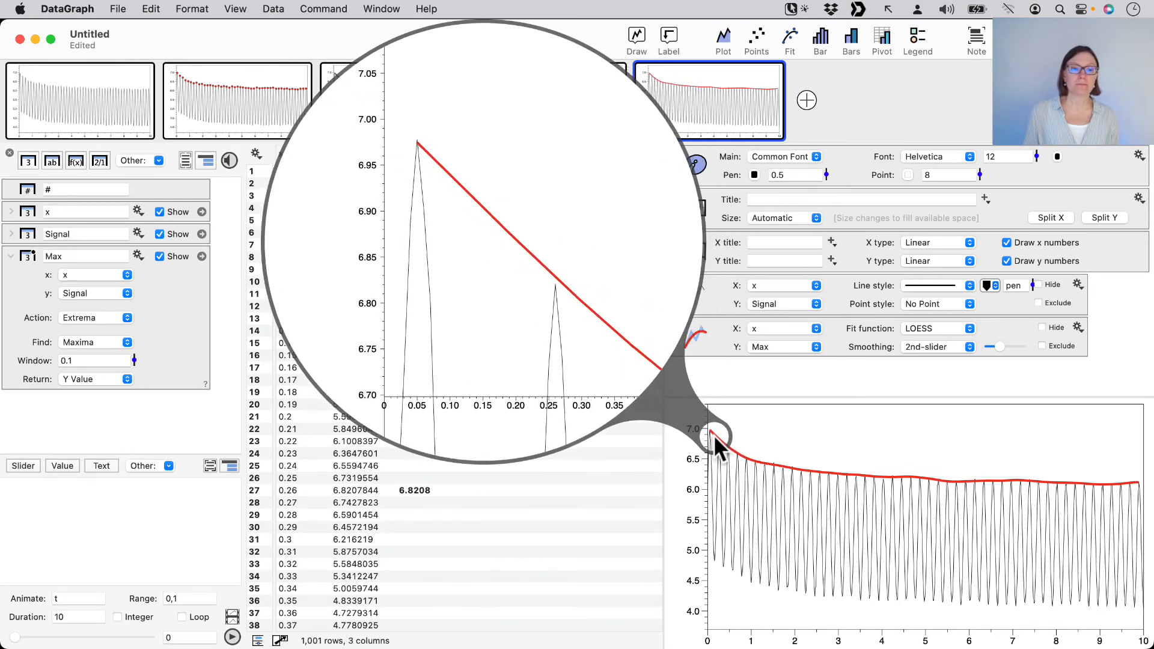
Set the LOESS fit's smoothing to 1st-slider
click(931, 347)
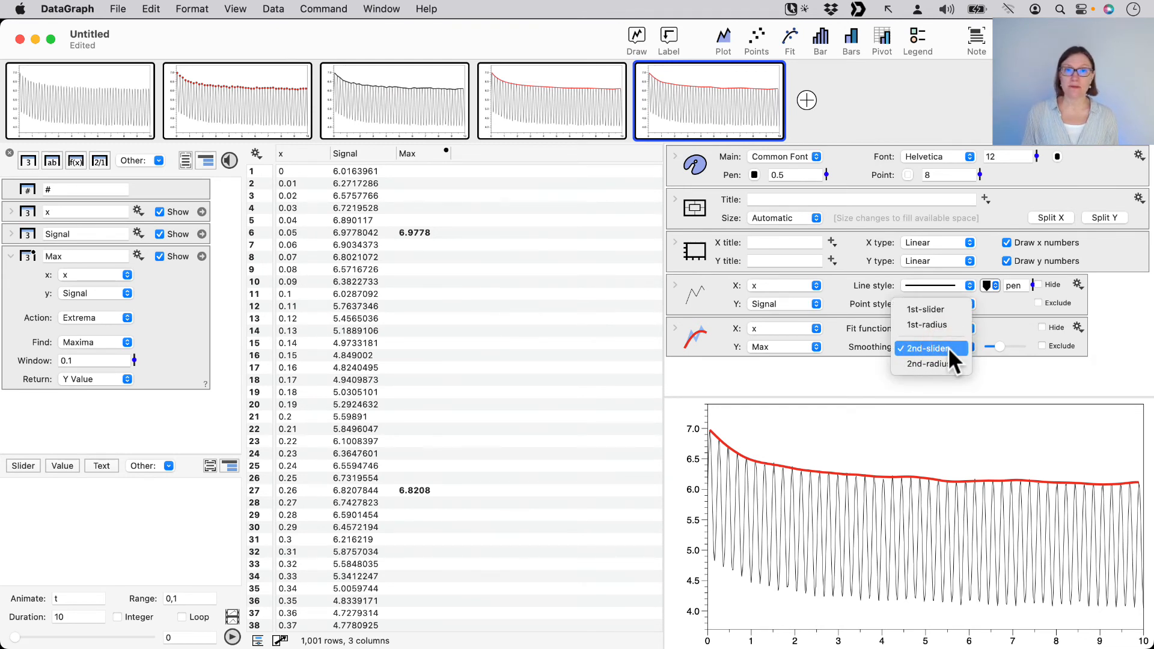
click(950, 309)
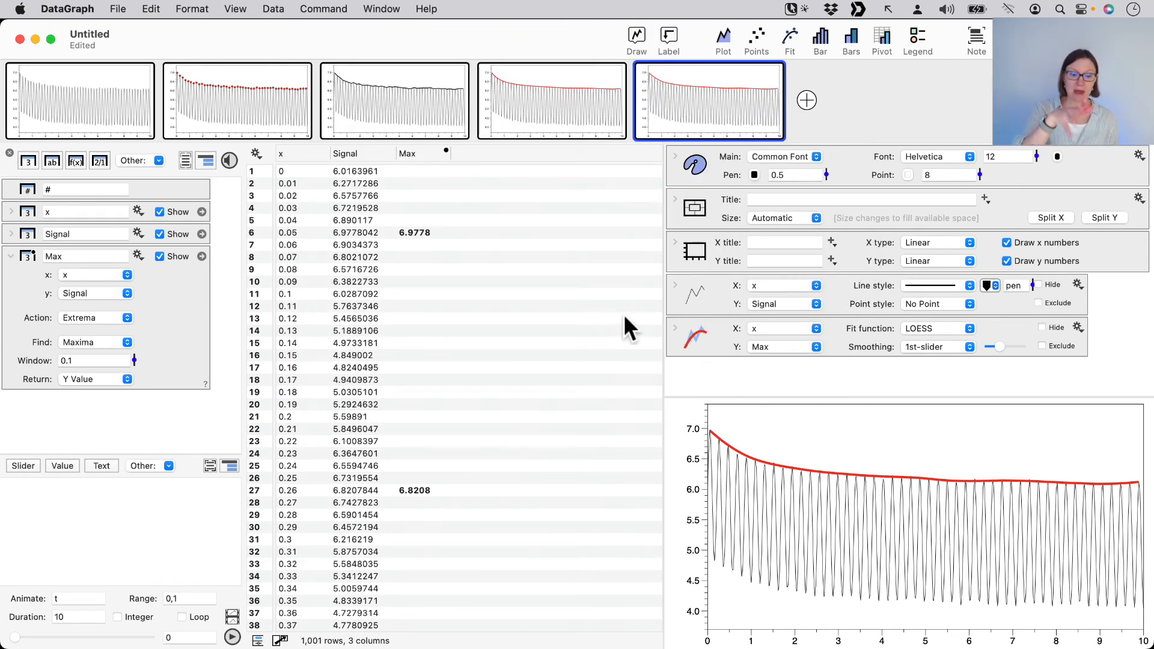
click(931, 348)
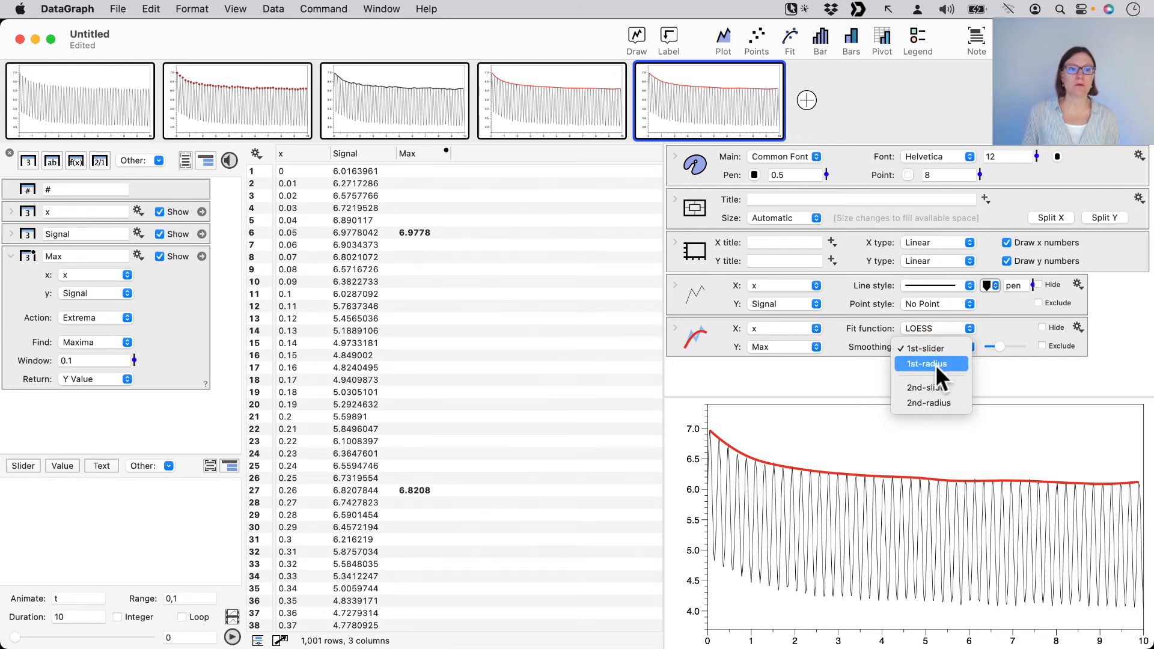
click(993, 352)
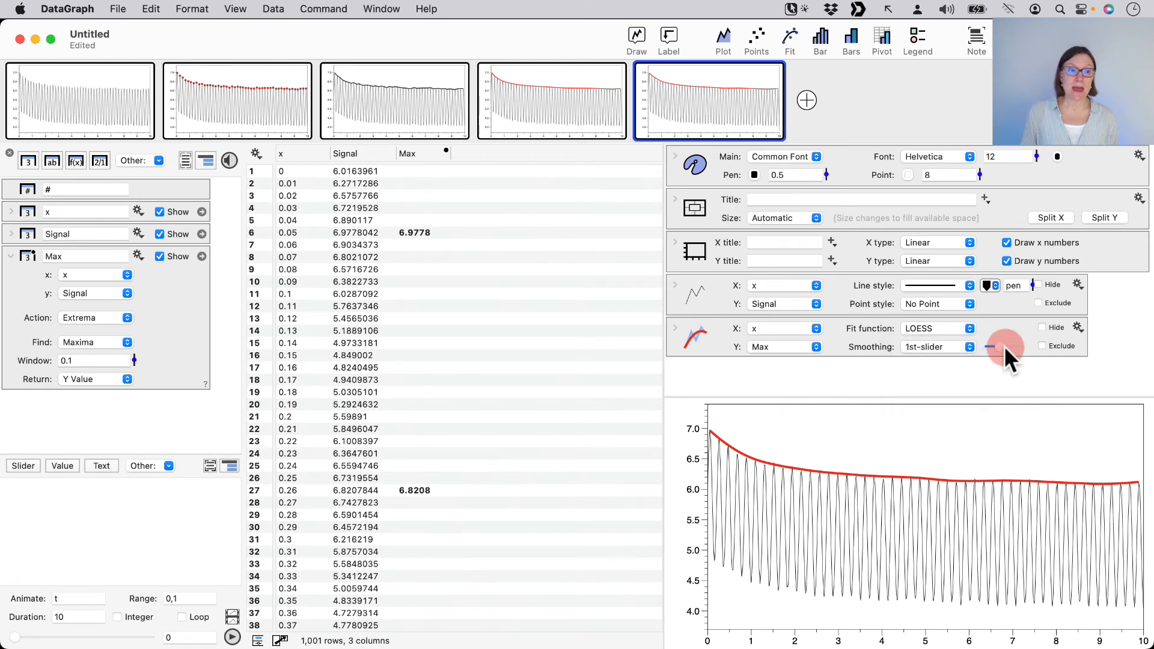
Lower the LOESS fit's smoothing slightly, and switch its smoothing method to 1st-radius
drag(1001, 349, 991, 349)
drag(1011, 347, 998, 348)
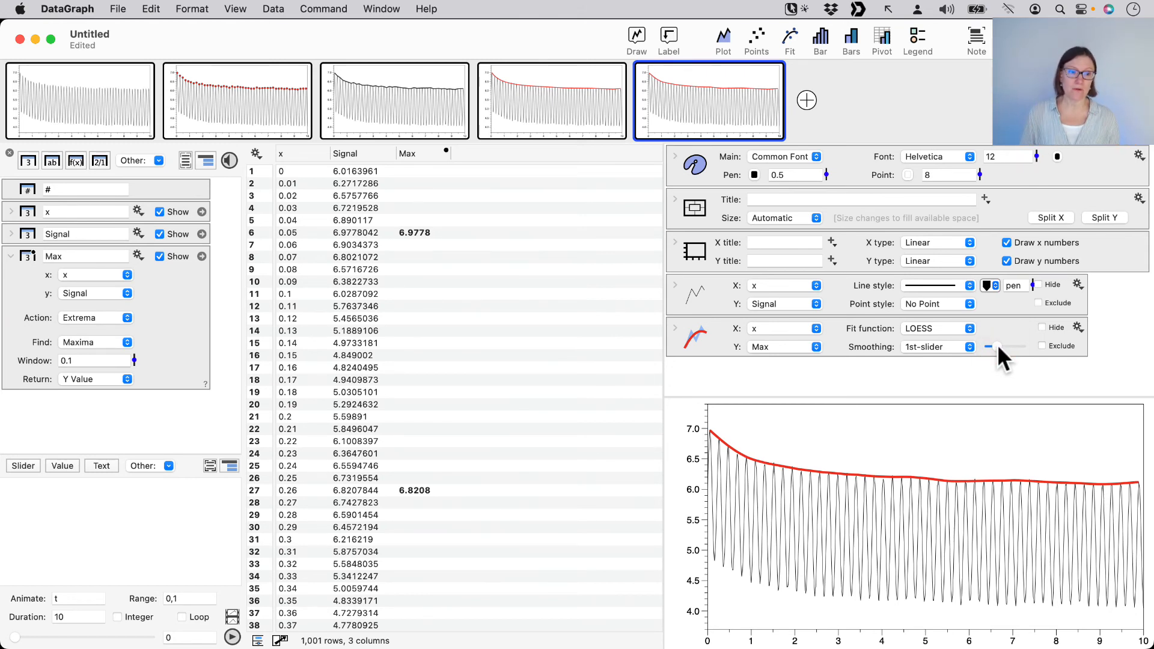
click(942, 340)
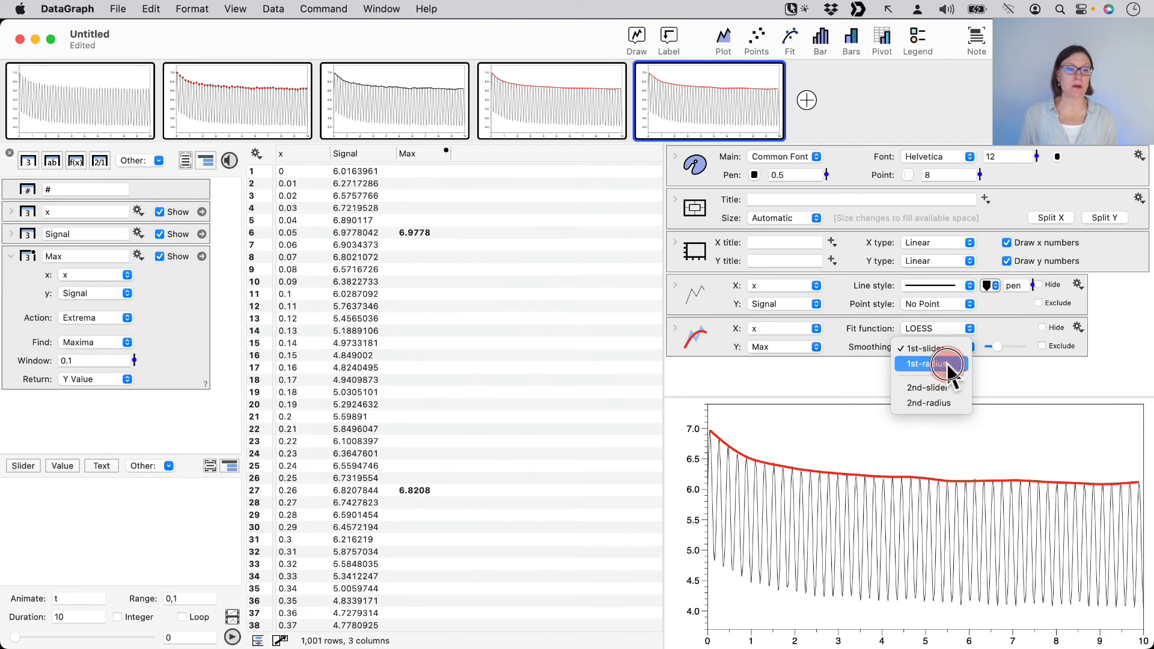
click(947, 362)
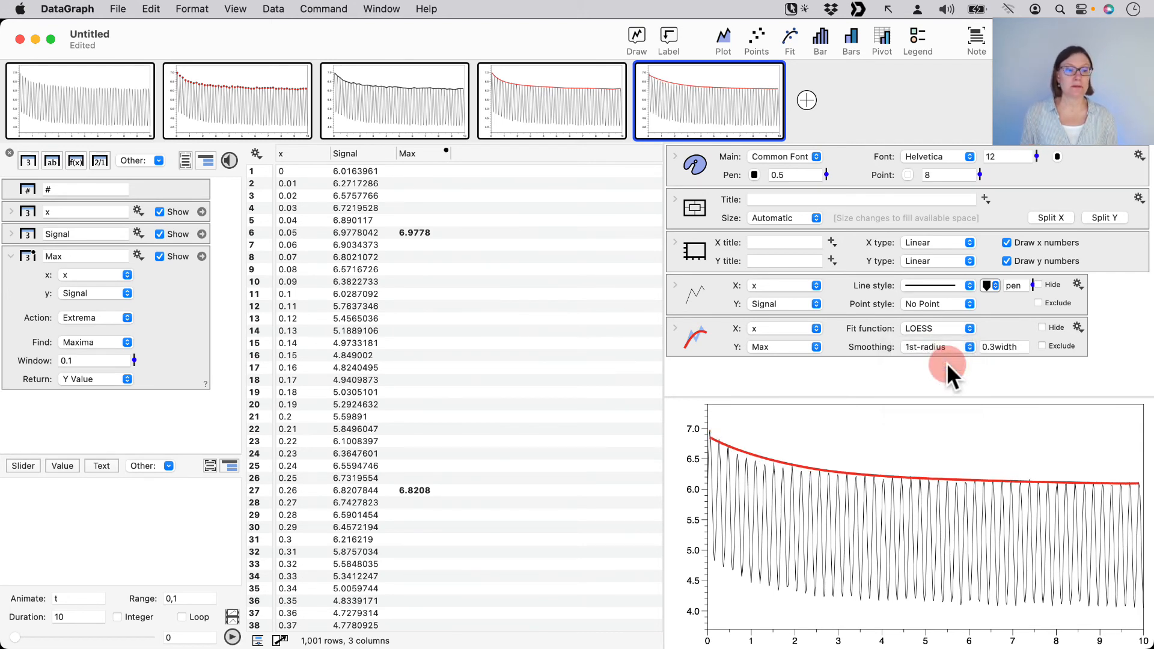
Try a LOESS smoothing radius of 1, and settle on a radius of 2
click(1022, 347)
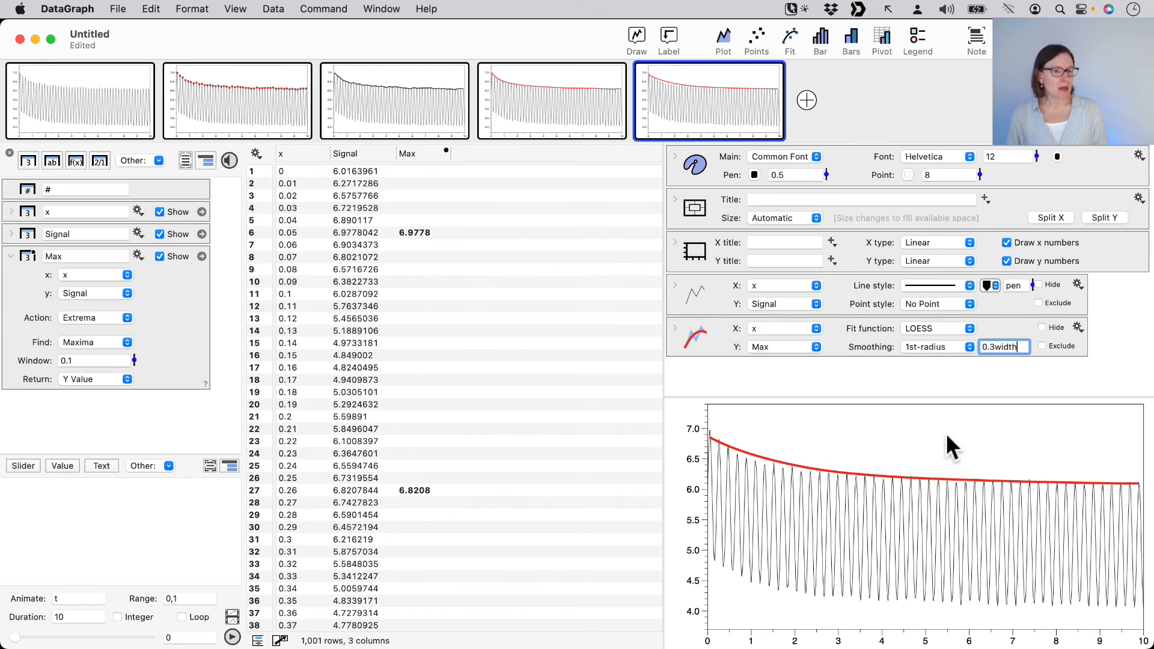
drag(1022, 347, 967, 412)
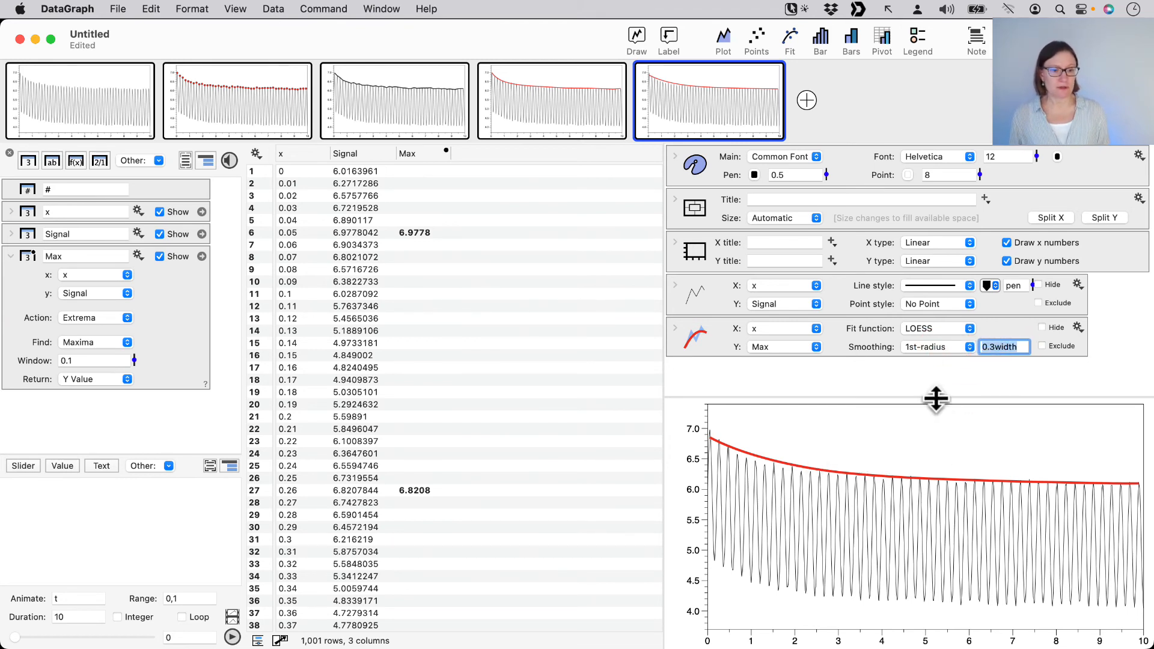
text(1)
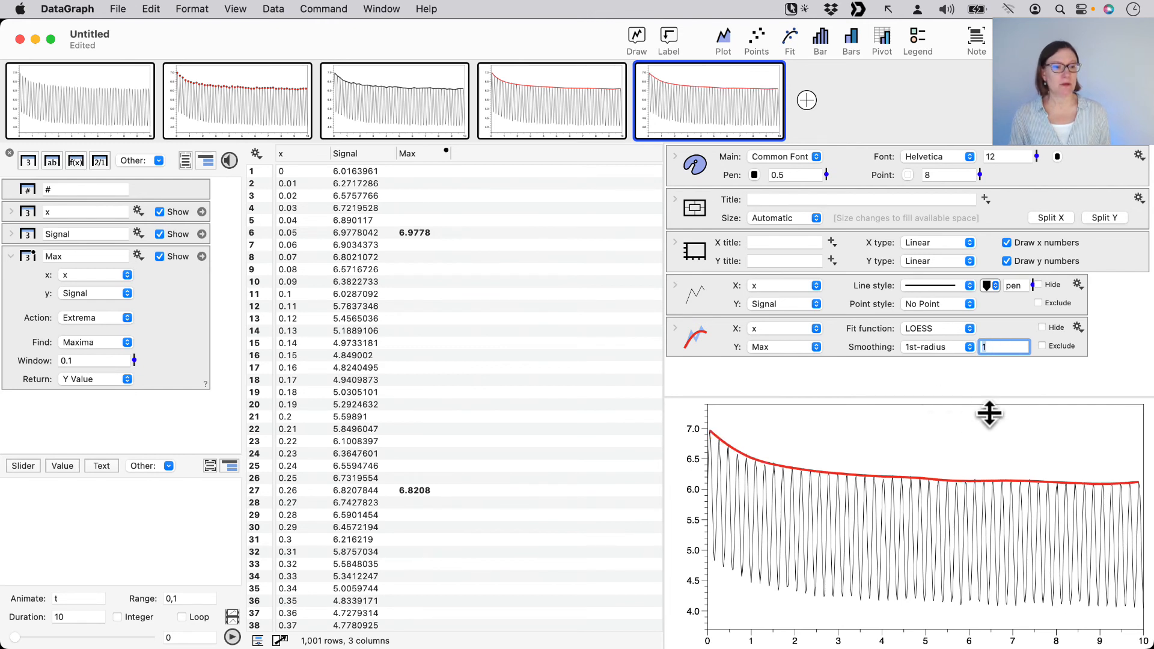
drag(1002, 345, 946, 347)
text(2)
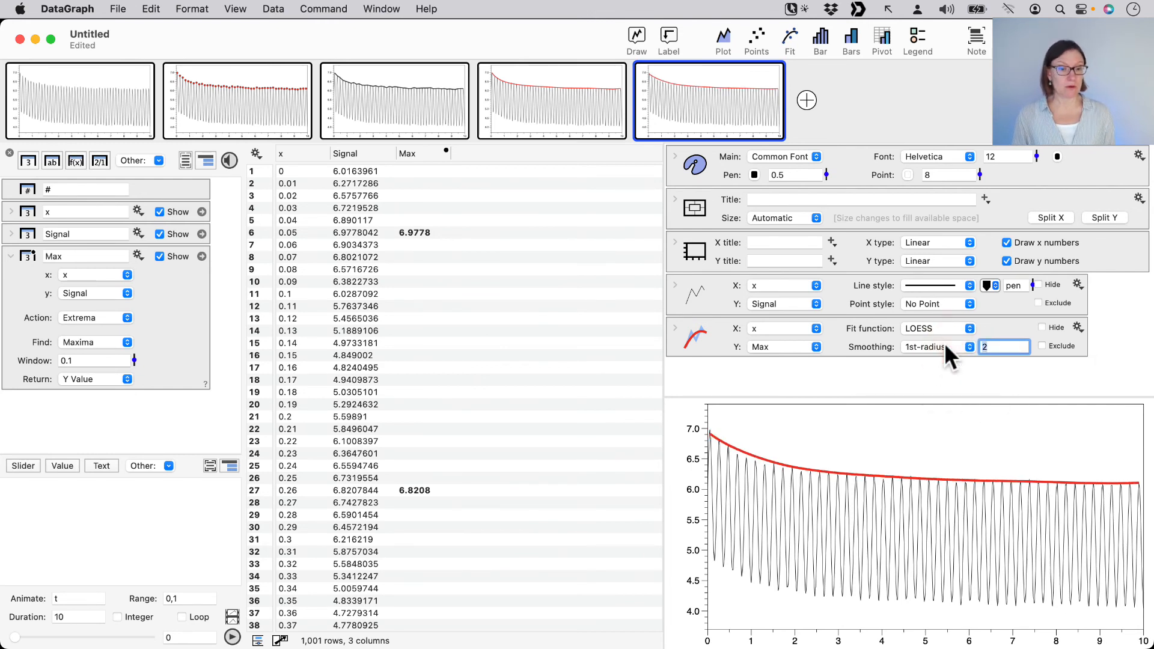
click(995, 347)
drag(994, 347, 944, 347)
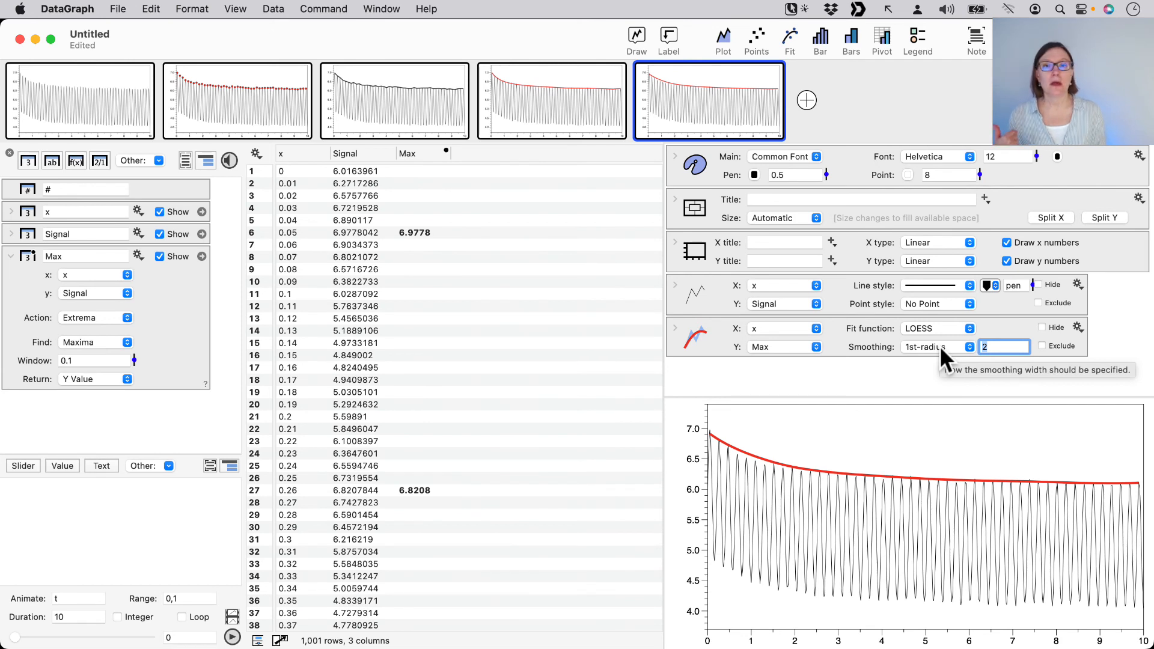
click(802, 371)
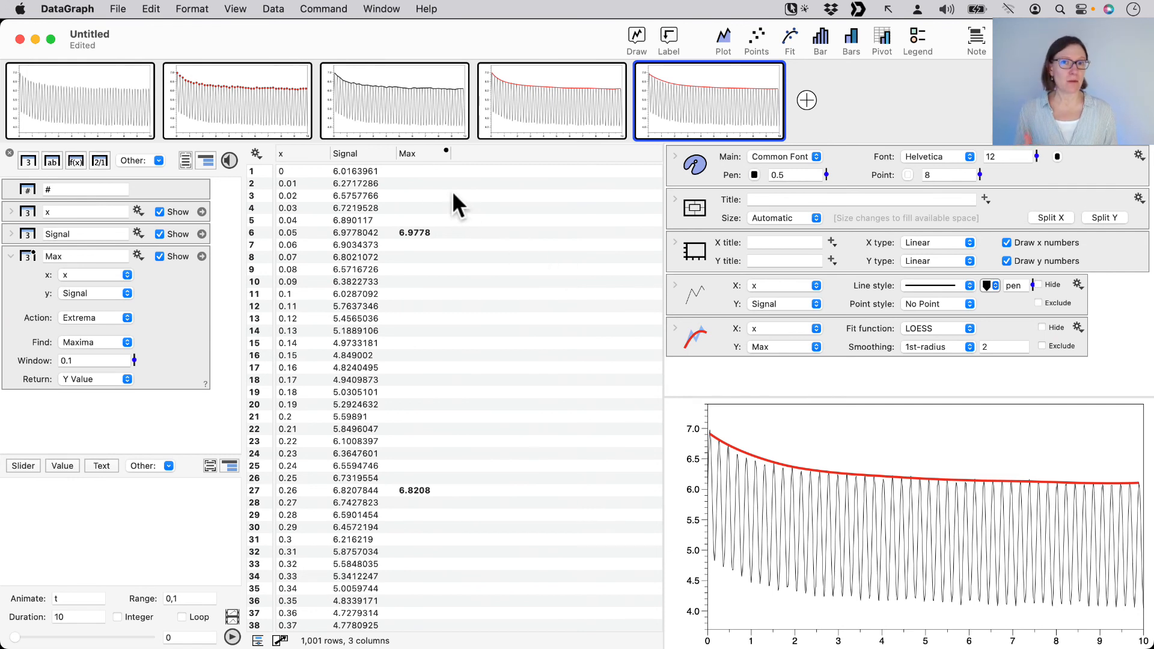
Review the first four graphs in turn, from the plain signal to the polynomial fit
click(86, 101)
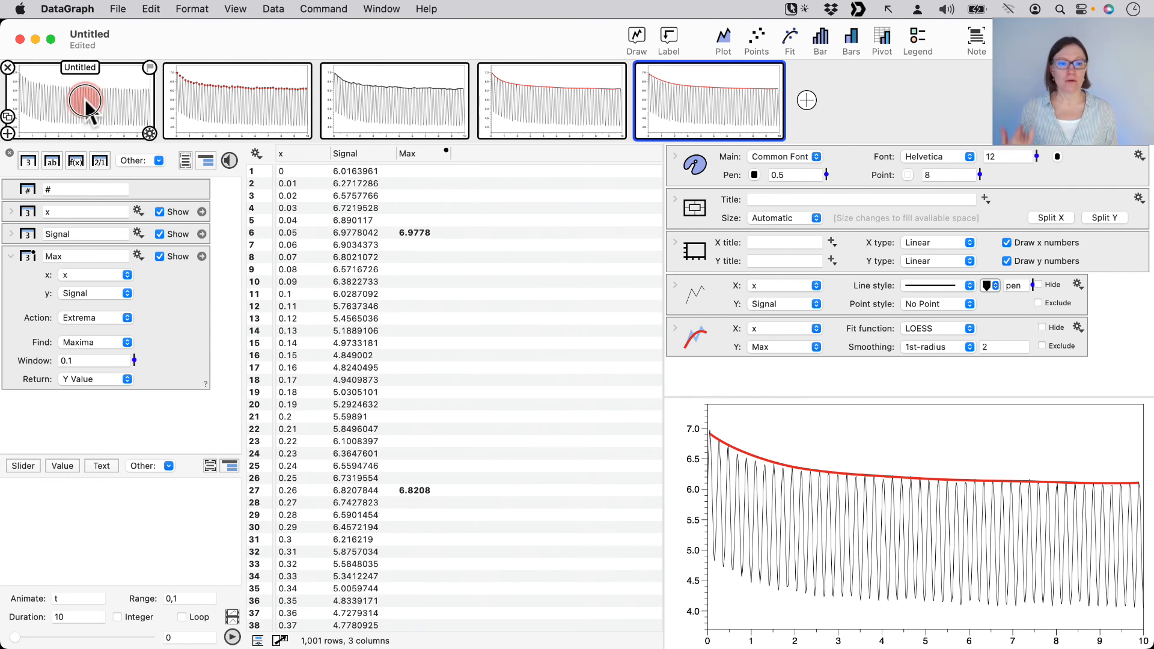
click(229, 97)
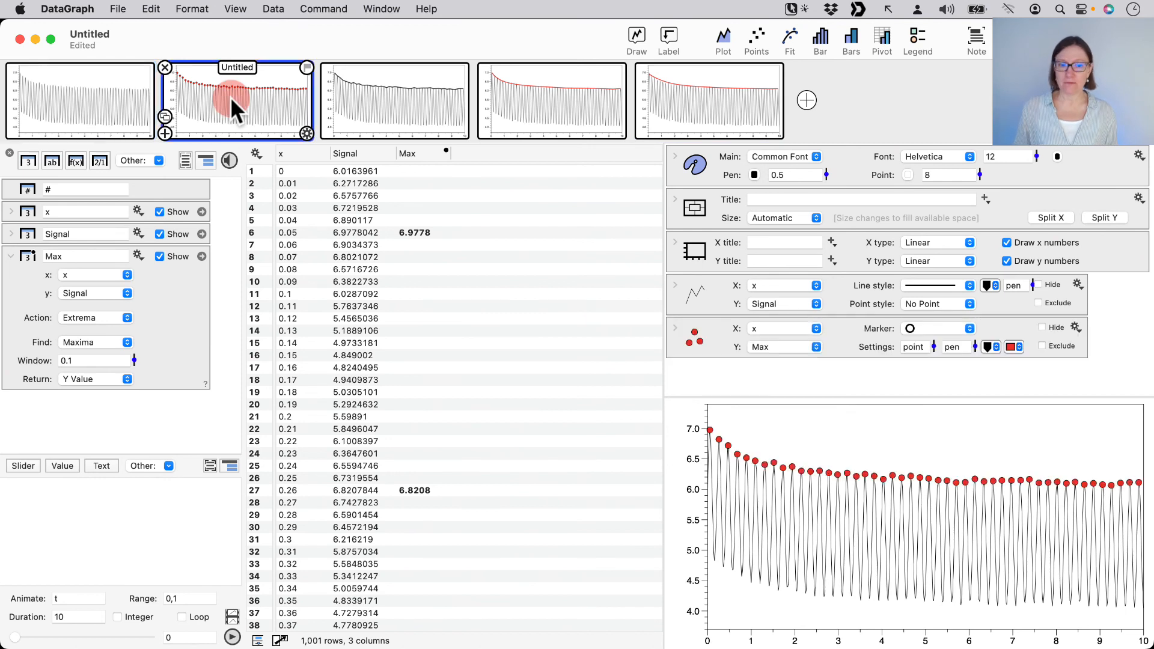
click(408, 102)
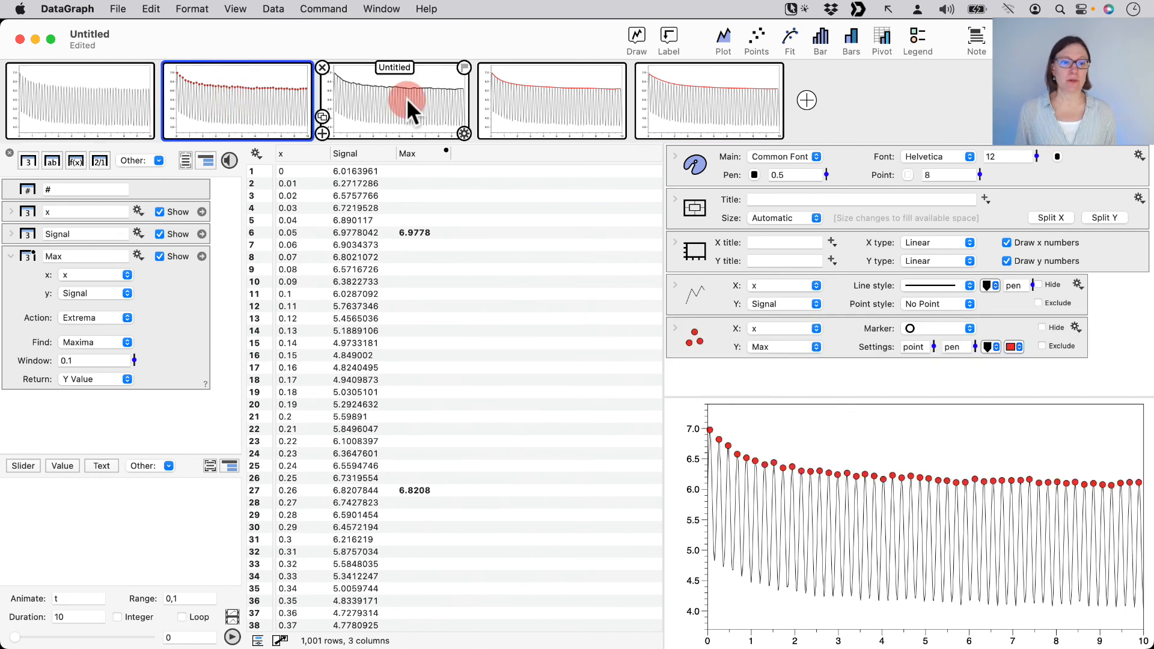
click(550, 102)
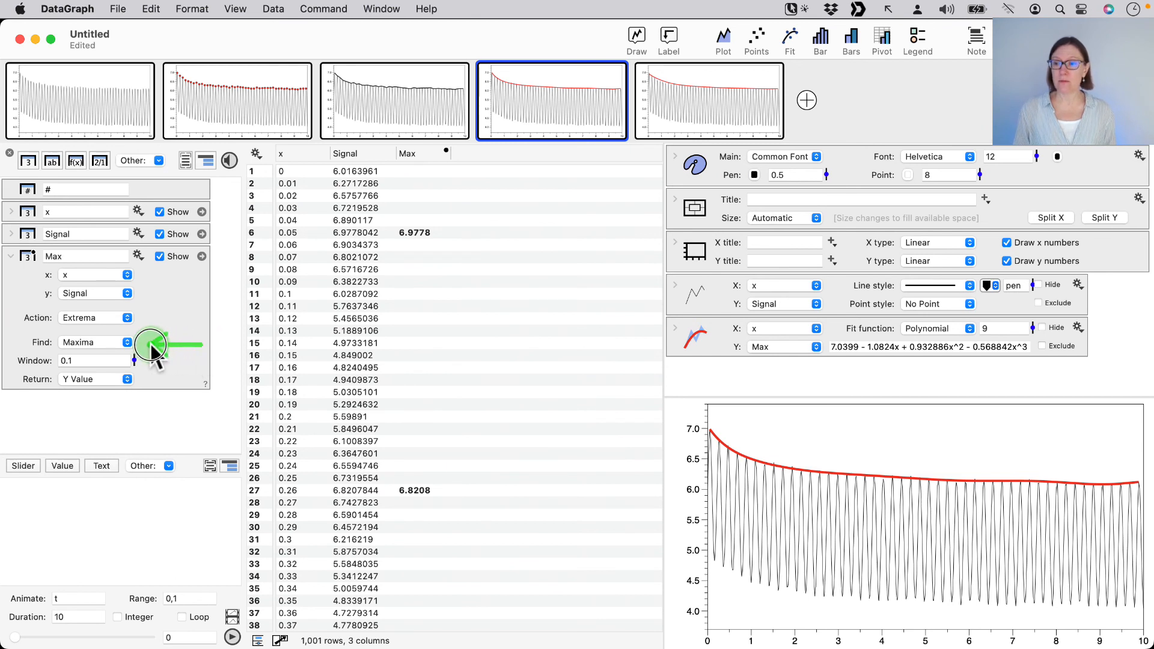
Switch the Max column's Extrema search to Minima, and review the points, connecting-line, polynomial and LOESS graphs
click(94, 343)
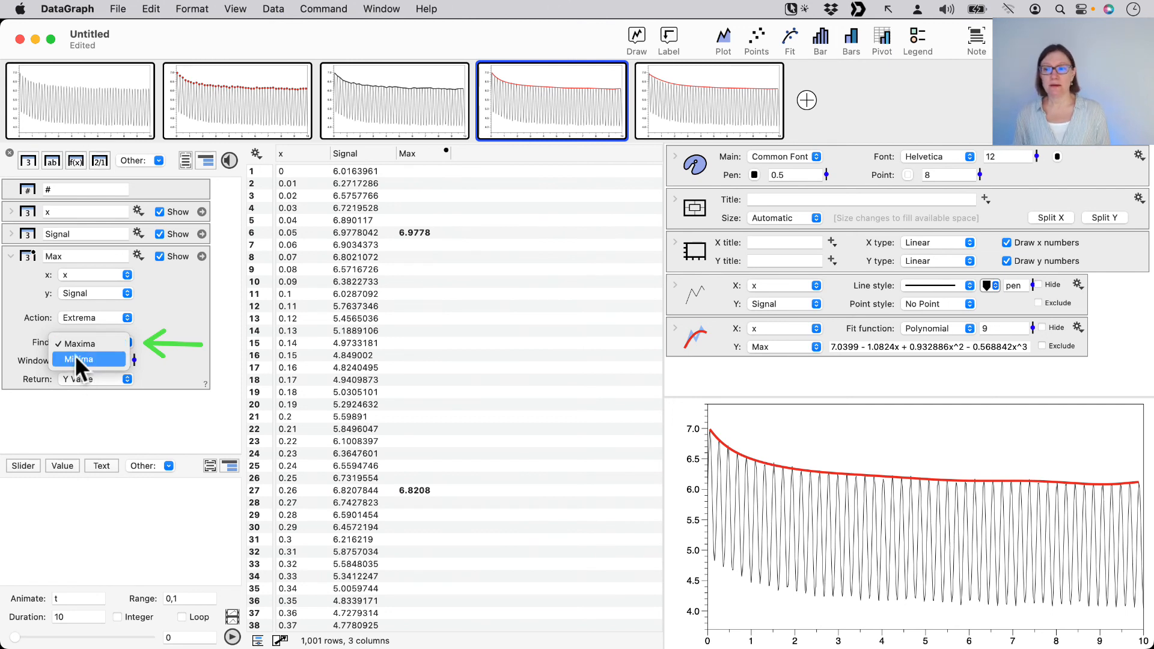
click(81, 359)
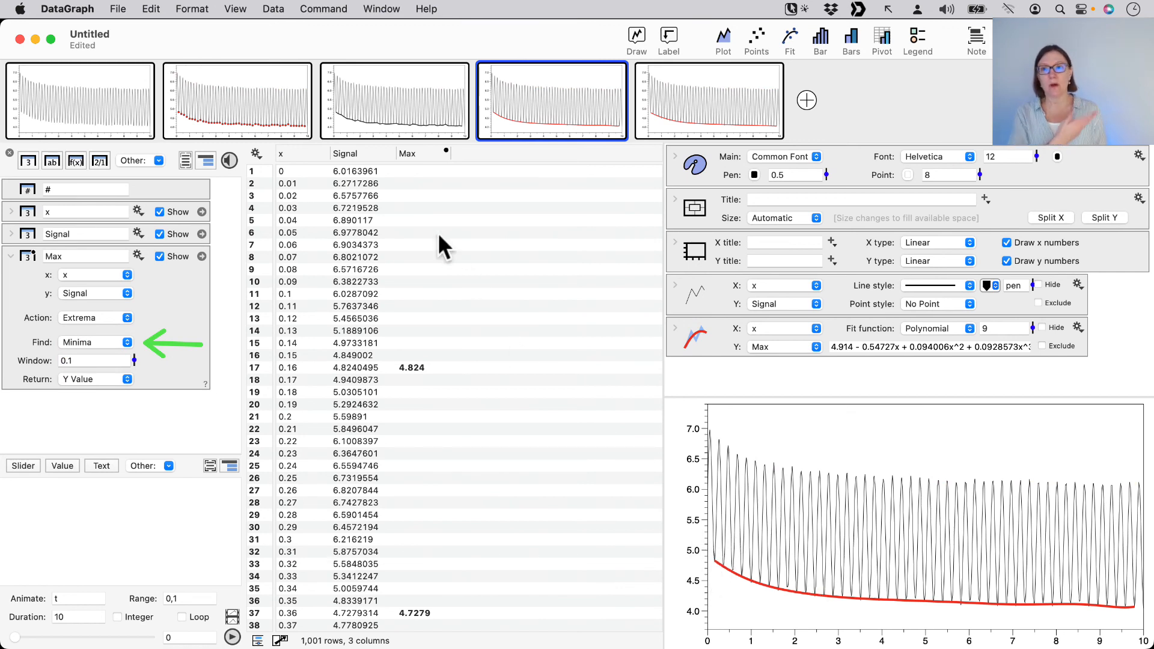
click(243, 107)
click(411, 106)
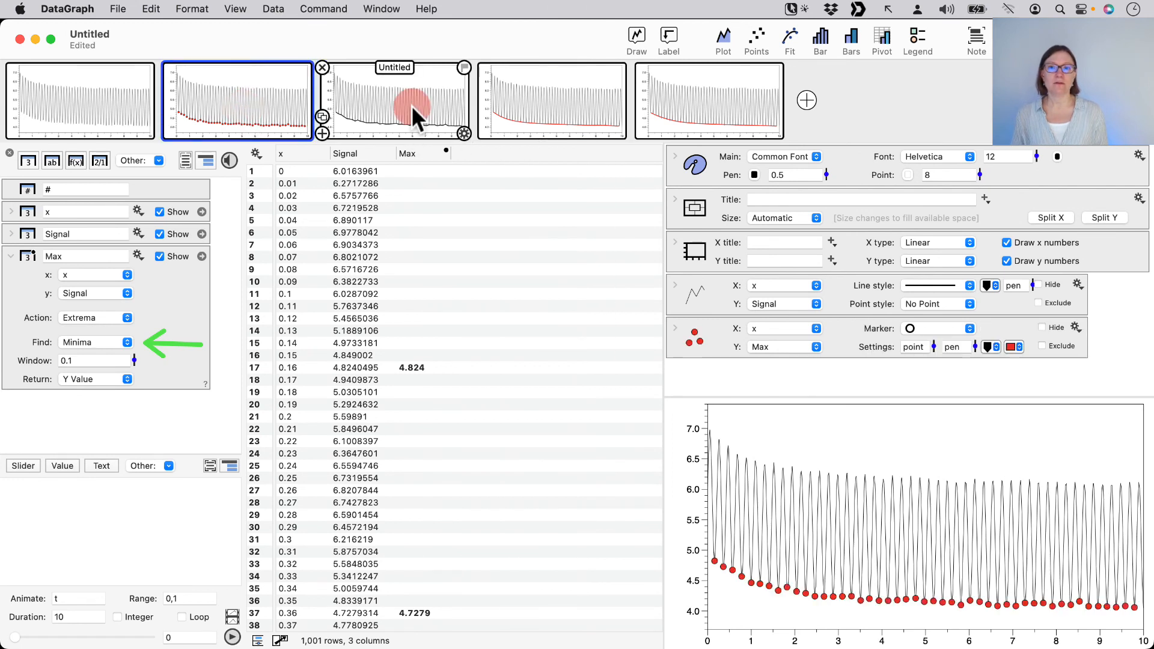
click(556, 107)
click(748, 111)
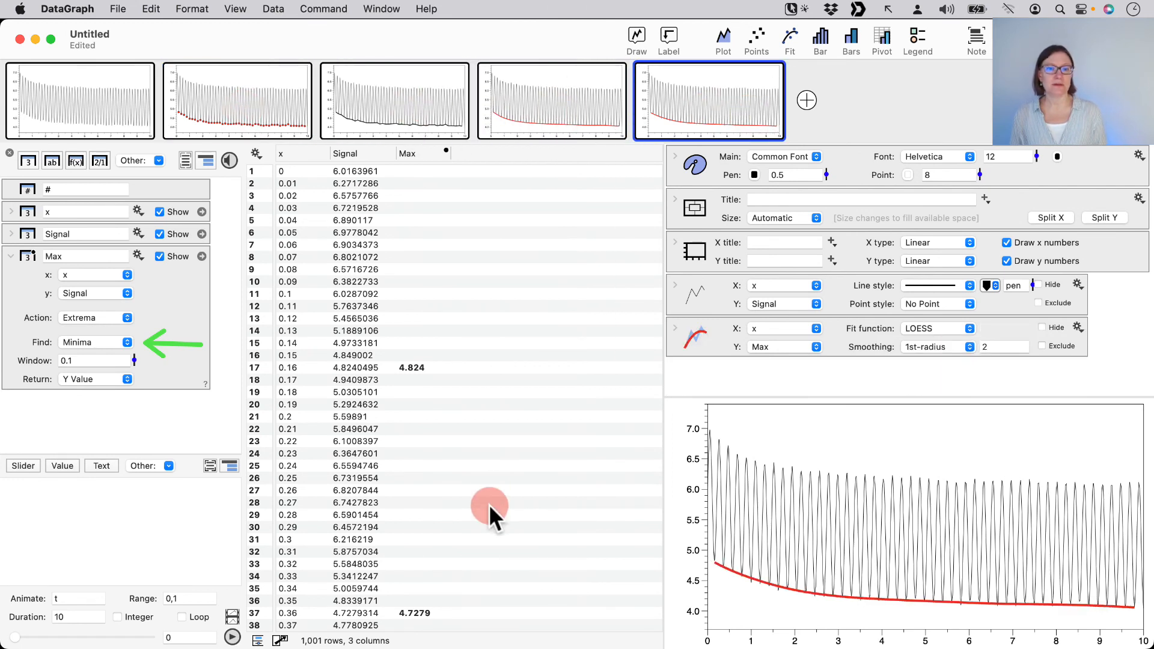